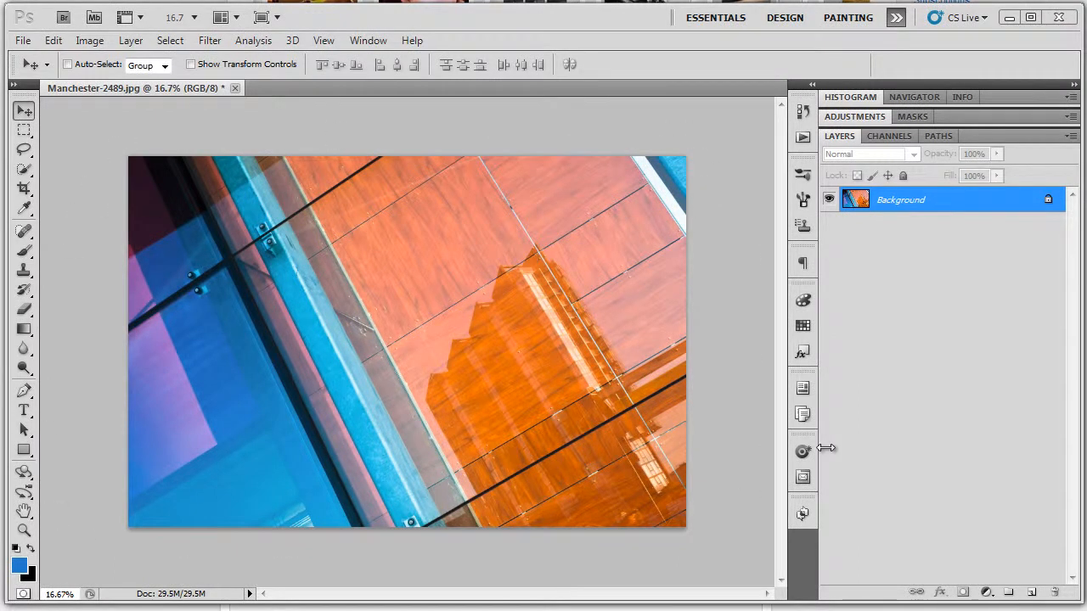
Step: View the image's RGB, Red, Green and Blue channels, and return to the layers
click(889, 136)
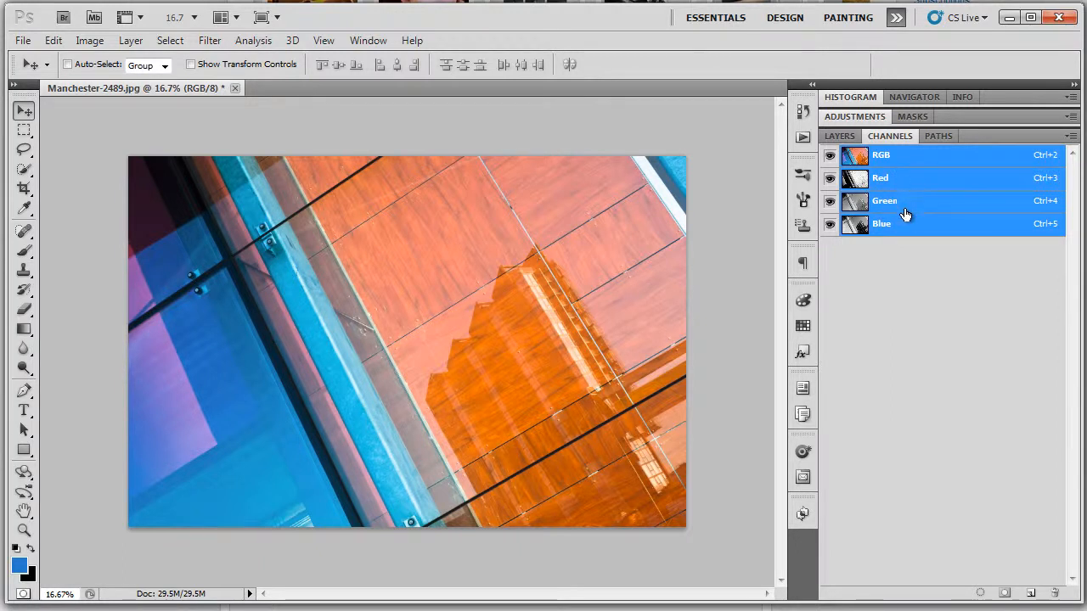
click(839, 137)
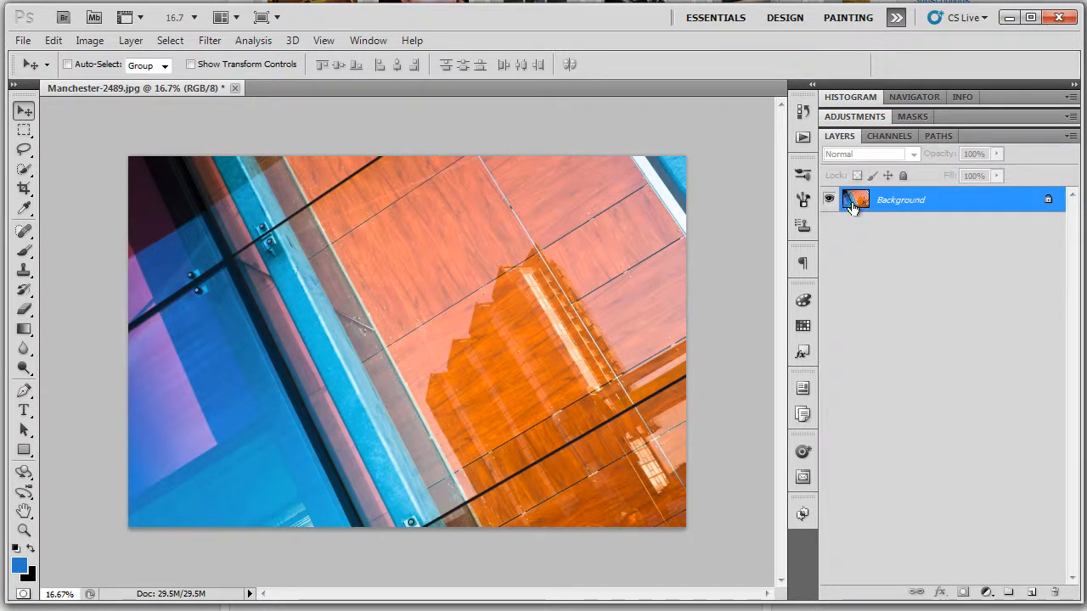
Step: Duplicate the Background layer and load the copy's pixels as a selection
drag(855, 205, 965, 195)
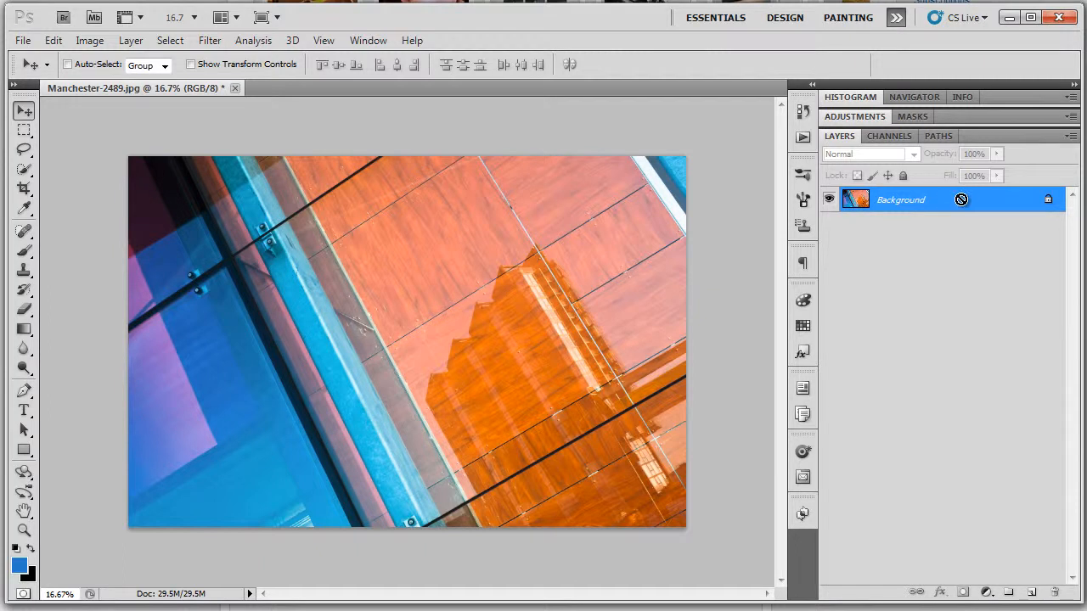
drag(961, 204, 1030, 593)
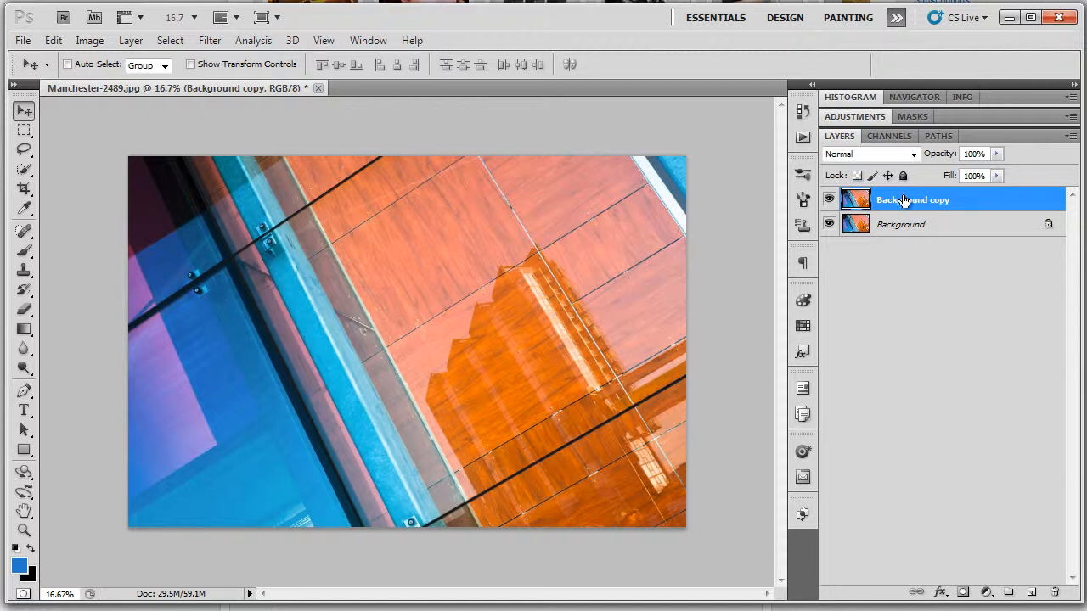
ctrl+click(860, 202)
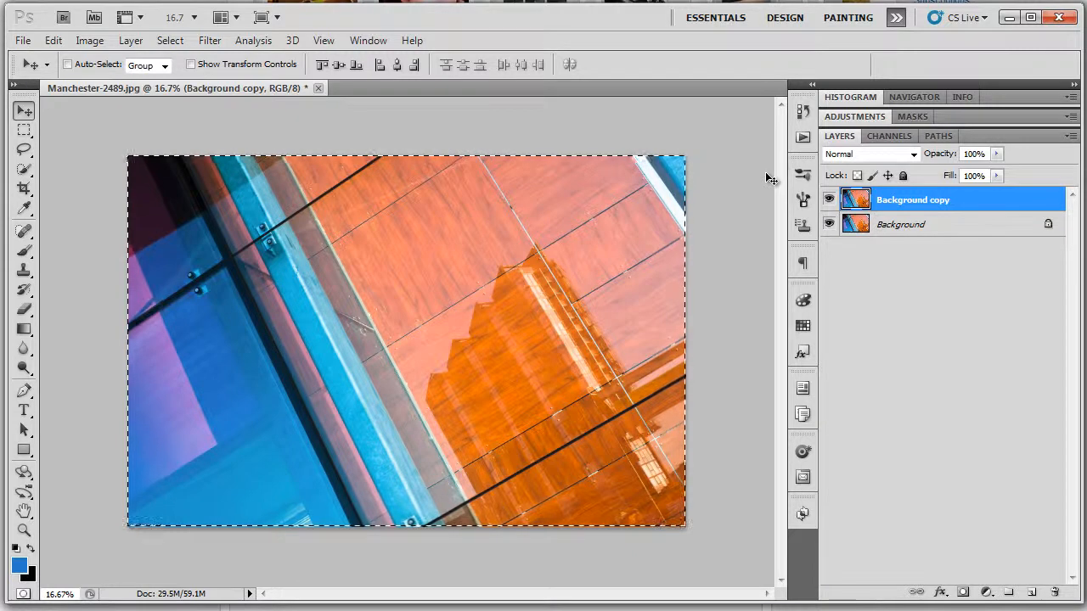
Step: Deselect the canvas and delete the Background copy layer
key(ctrl+d)
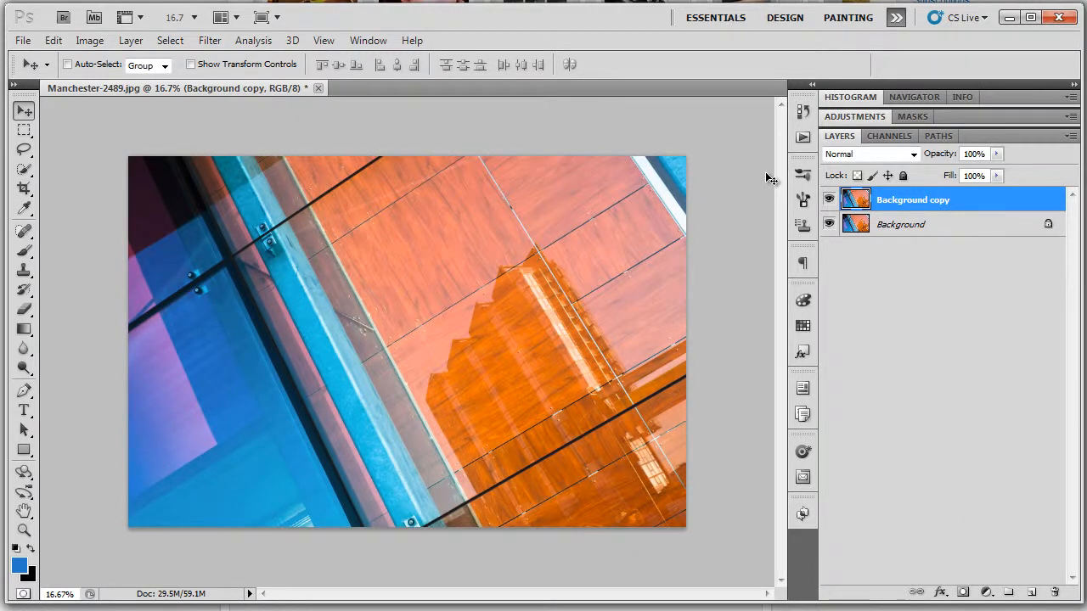
click(1054, 594)
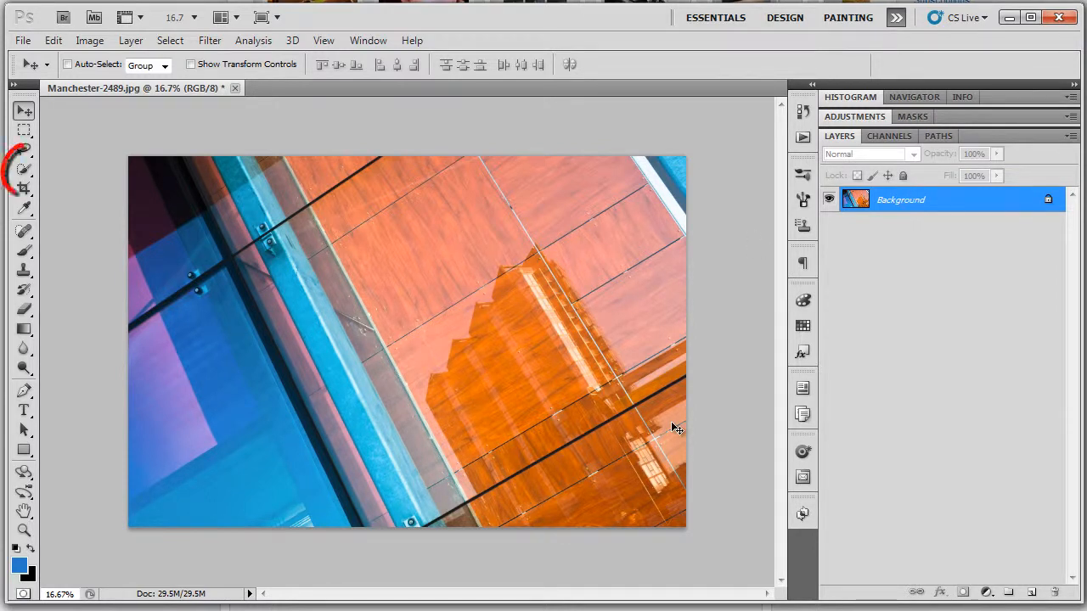
Step: Activate the Quick Selection tool, enlarge its brush to 1300 and shrink it back to 125
click(23, 168)
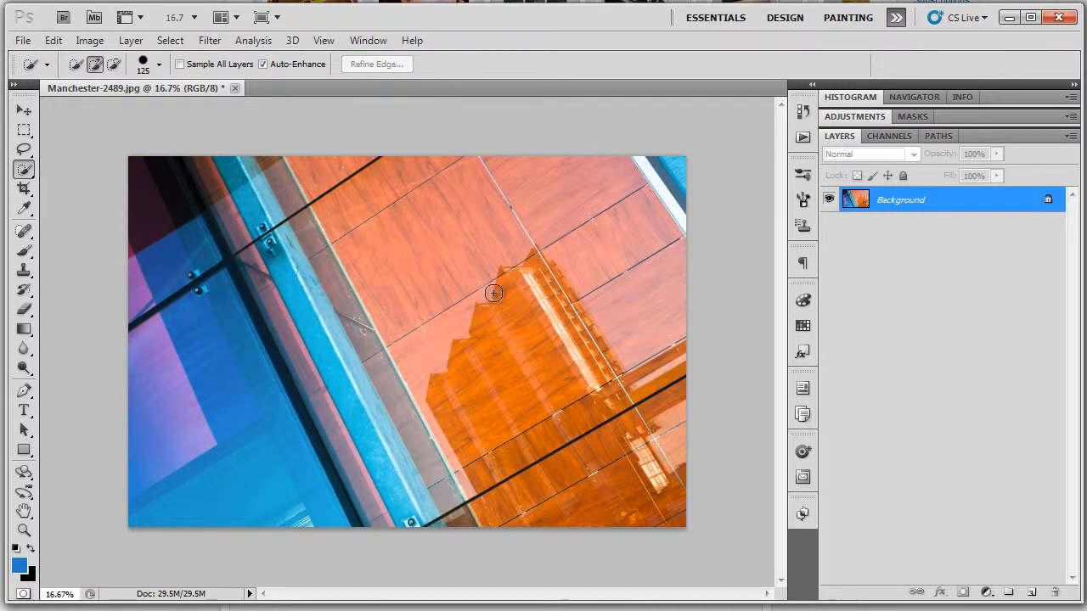
key(bracketright)
key(bracketright)
key(bracketright)
key(bracketright)
key(bracketright)
key(bracketright)
key(bracketright)
key(bracketright)
key(bracketright)
key(bracketright)
key(bracketright)
key(bracketright)
key(bracketright)
key(bracketright)
key(bracketright)
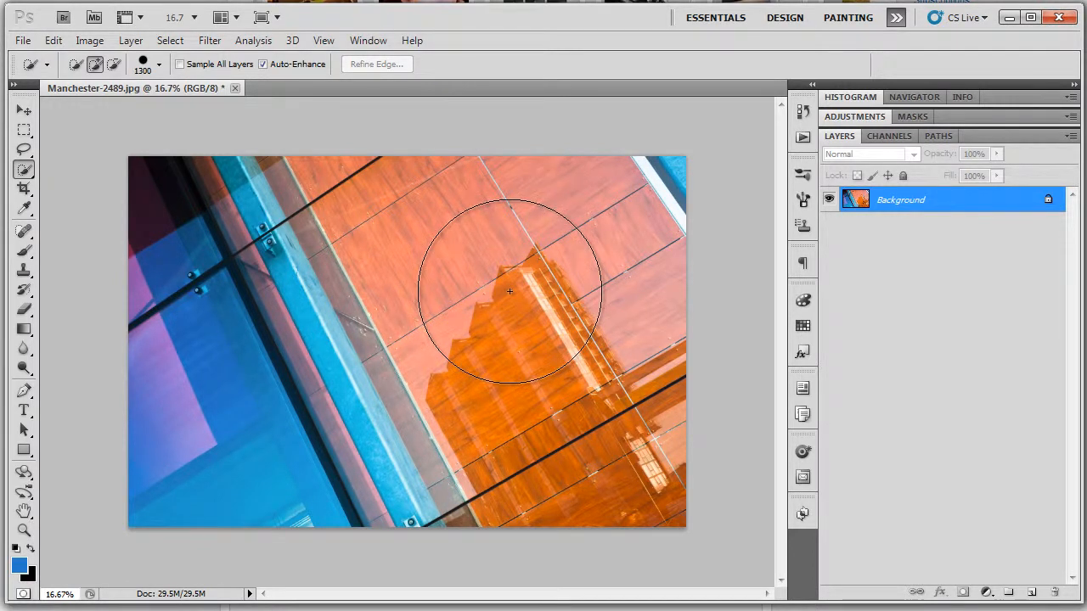
key(bracketleft)
key(bracketleft)
key(bracketleft)
key(bracketleft)
key(bracketleft)
key(bracketleft)
key(bracketleft)
key(bracketleft)
key(bracketleft)
key(bracketleft)
key(bracketleft)
key(bracketleft)
key(bracketleft)
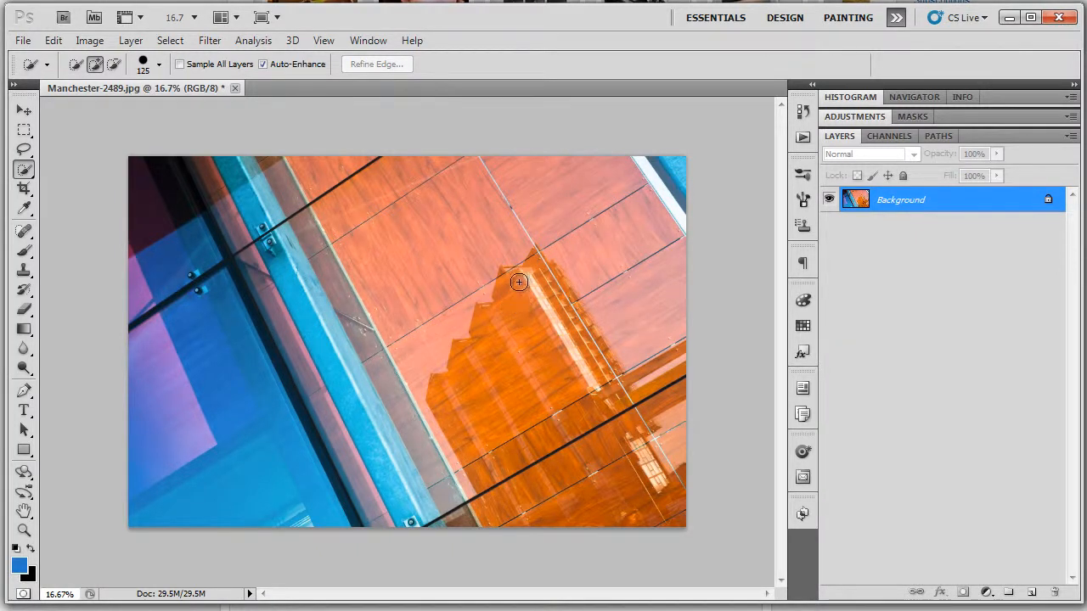
Step: Select the orange building reflection with Quick Selection, subtracting the pale patch at the right edge and the pink panel above it
mouse_move(504, 338)
mouse_down()
mouse_move(472, 363)
mouse_move(486, 439)
mouse_move(505, 495)
mouse_move(541, 508)
mouse_move(616, 512)
mouse_move(618, 495)
mouse_move(565, 437)
mouse_move(574, 412)
mouse_move(656, 391)
mouse_move(687, 358)
mouse_move(615, 396)
mouse_move(600, 395)
mouse_move(592, 346)
mouse_up()
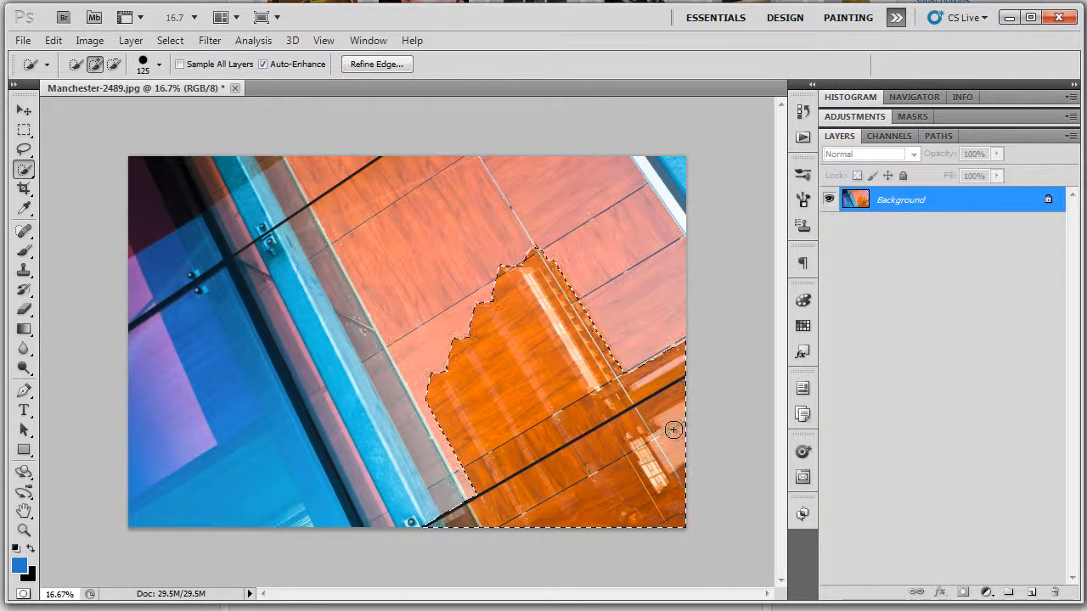
key(alt)
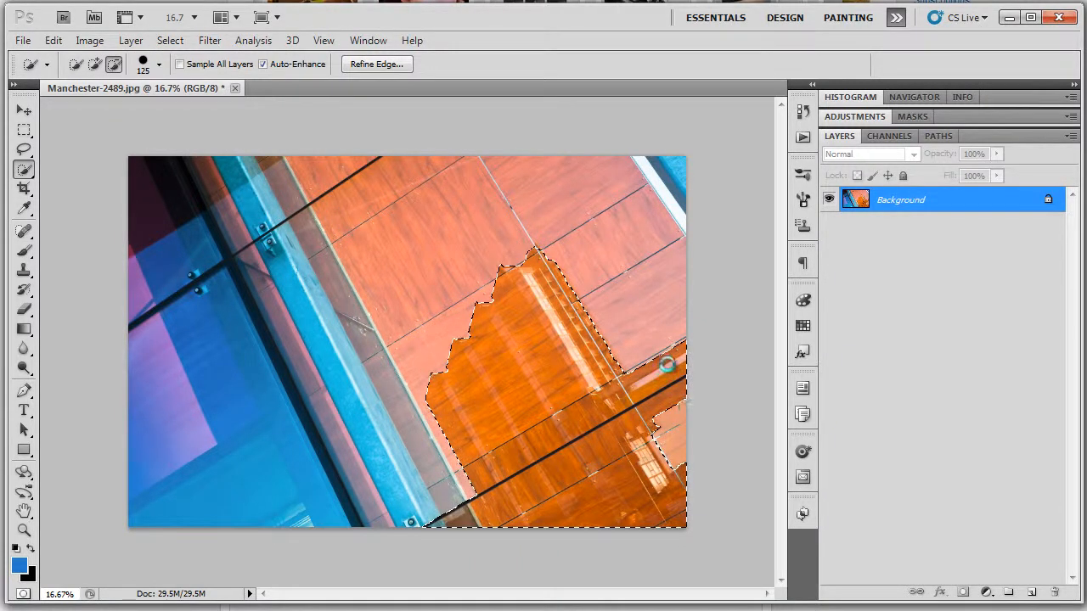
key(alt)
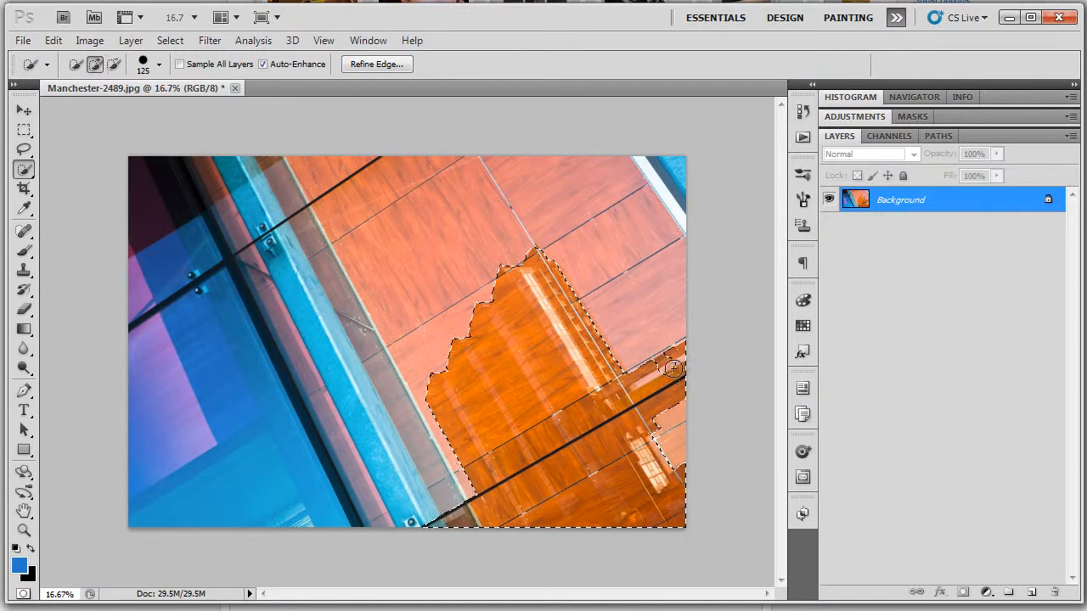
click(666, 357)
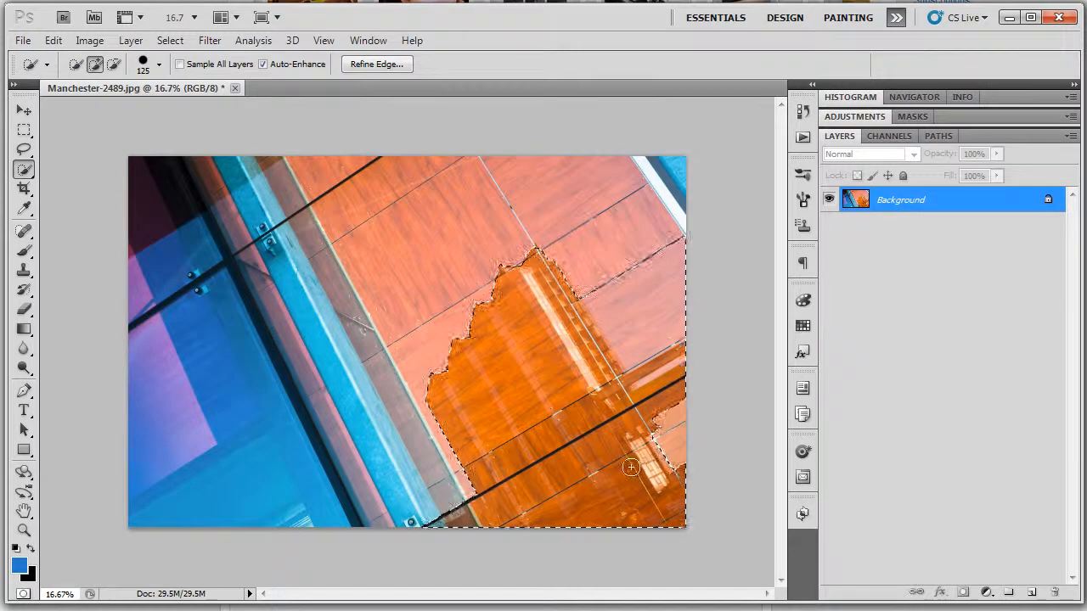
alt+click(655, 287)
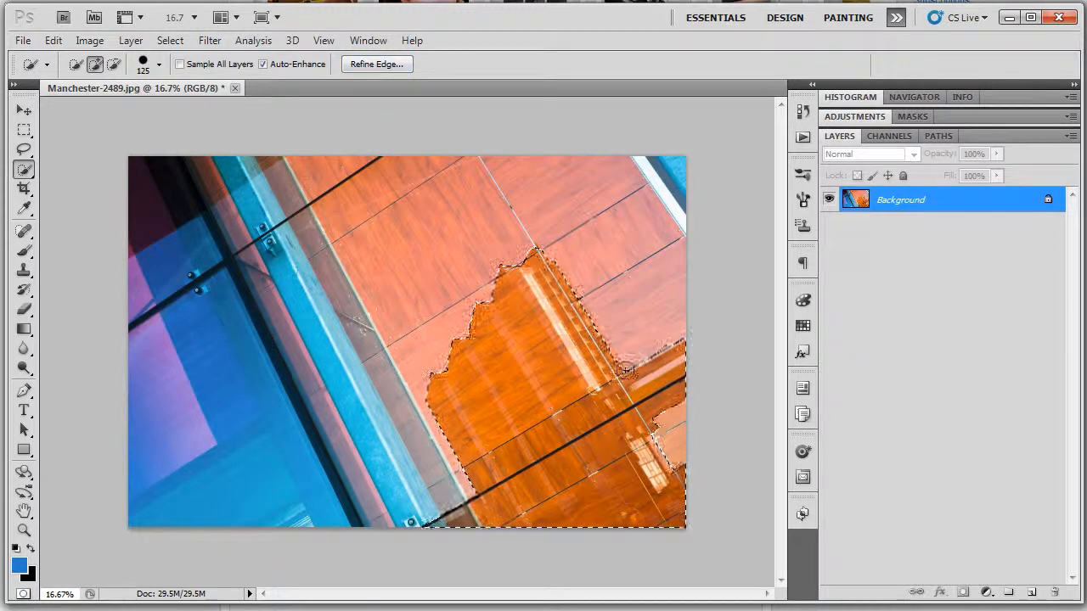
Step: Open Refine Edge for the selection and review the view modes, keeping On White
click(394, 68)
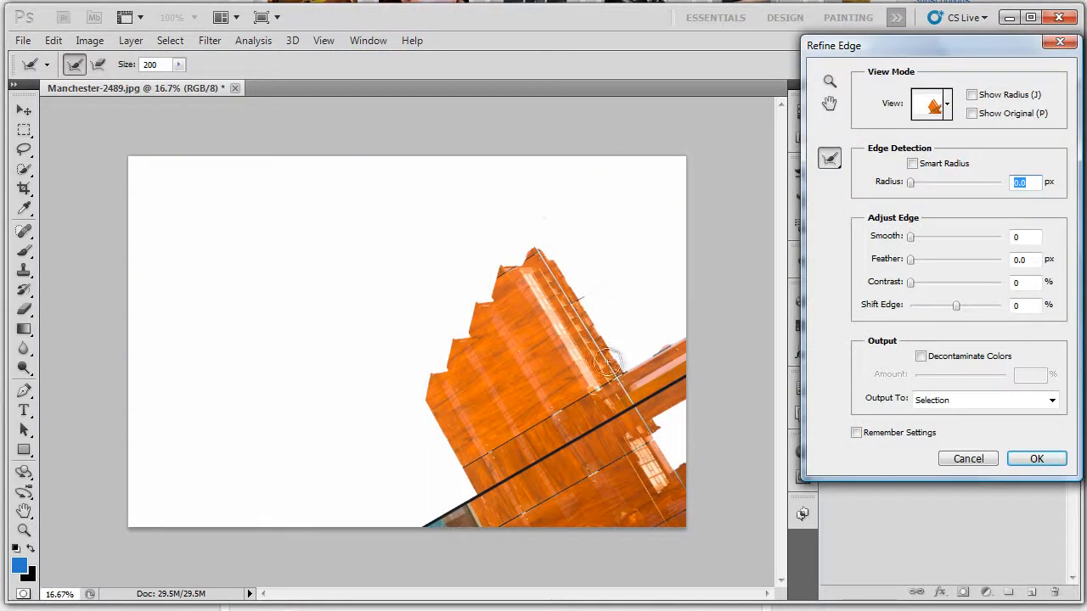
drag(904, 45, 799, 119)
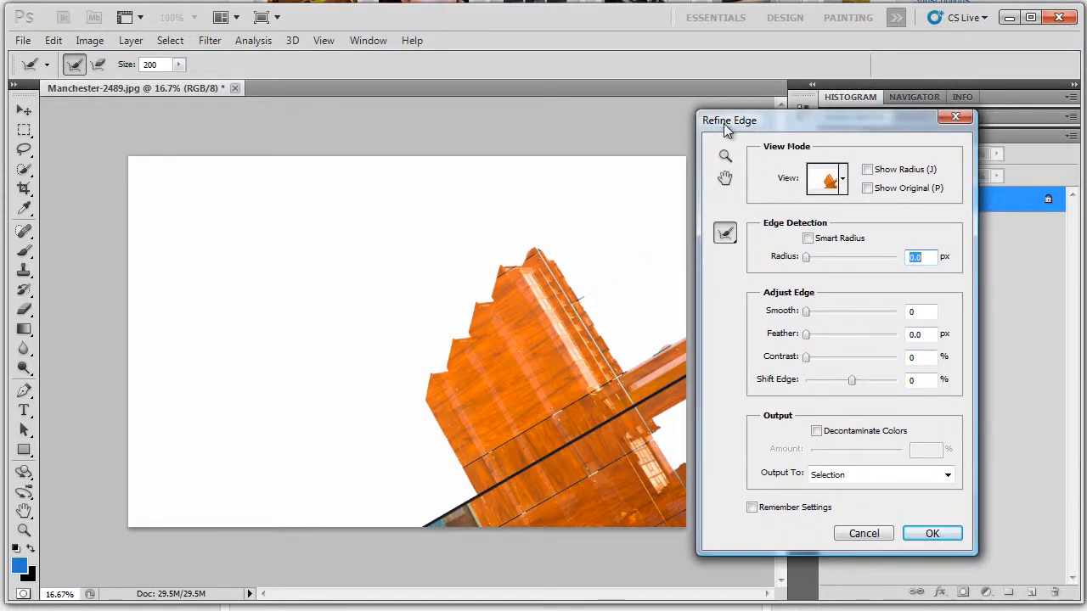
click(844, 181)
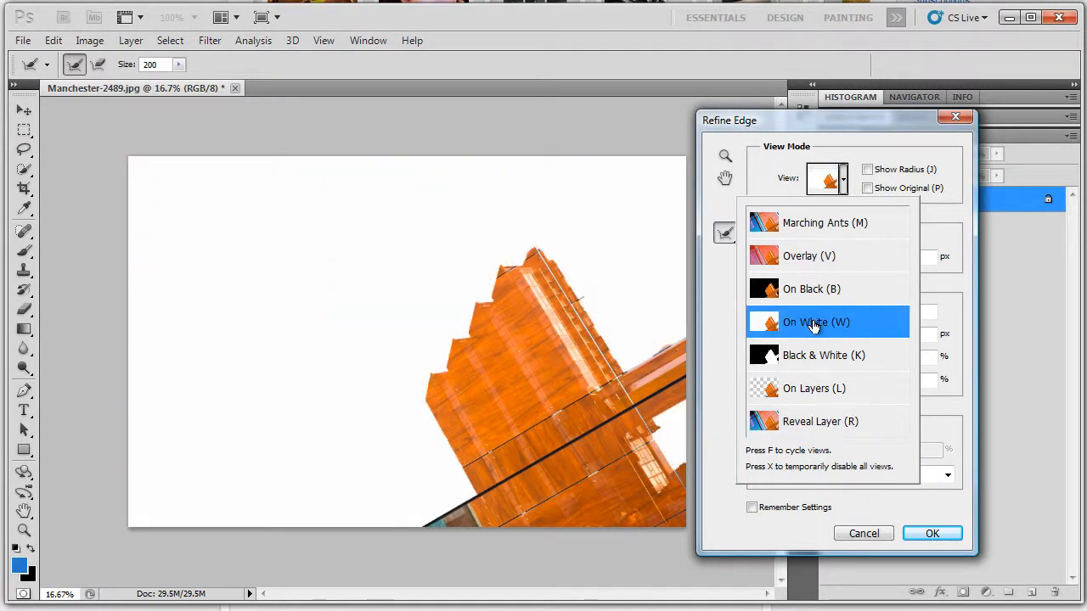
click(910, 153)
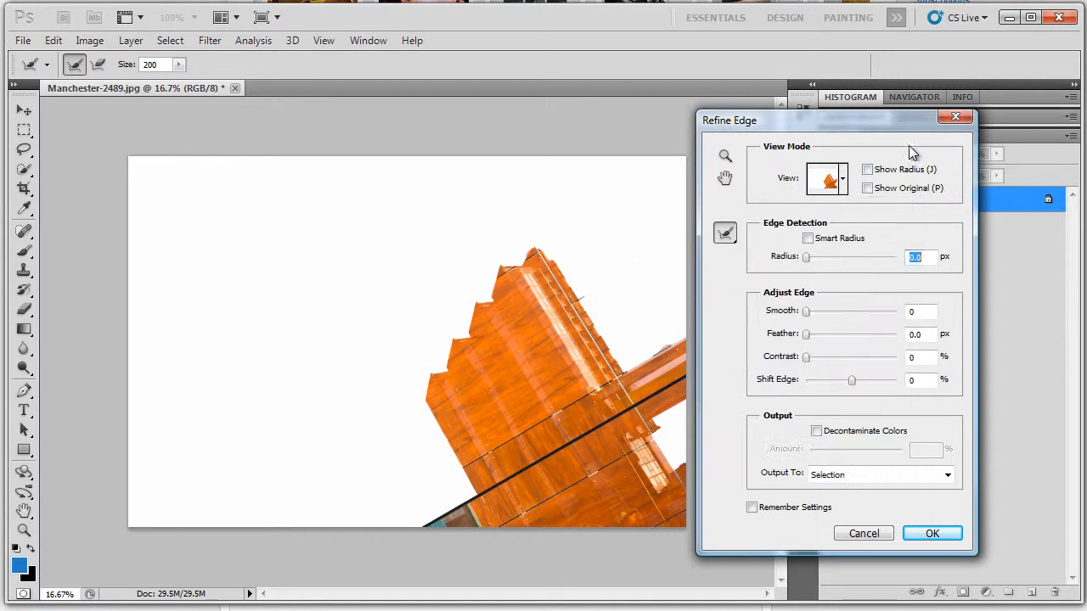
Step: Enable Smart Radius with an edge radius of 2.3 px, checking the detected edge with Show Radius
click(808, 238)
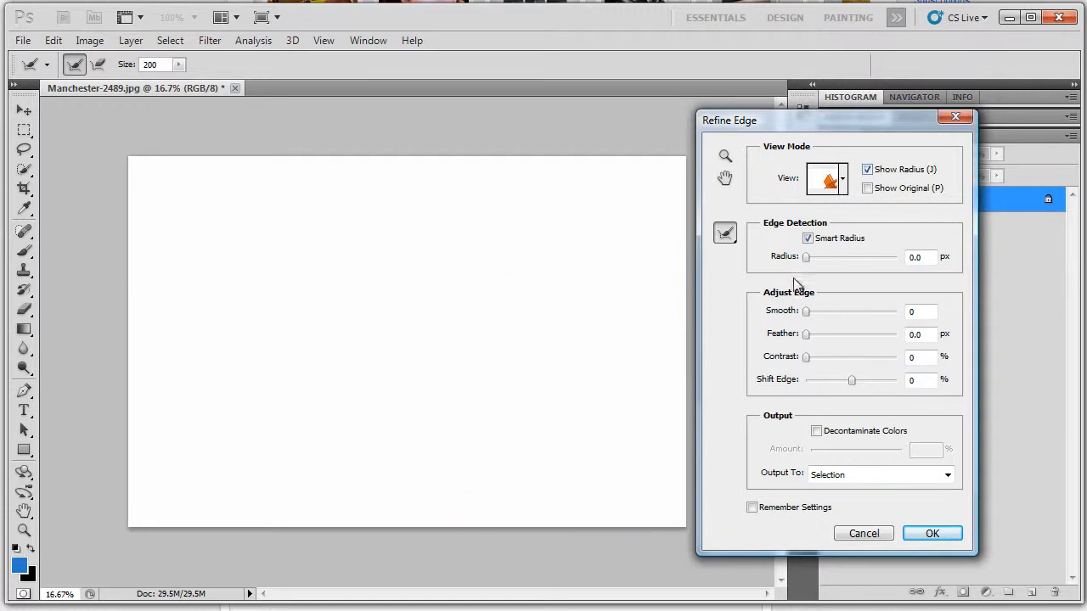
drag(813, 258, 823, 258)
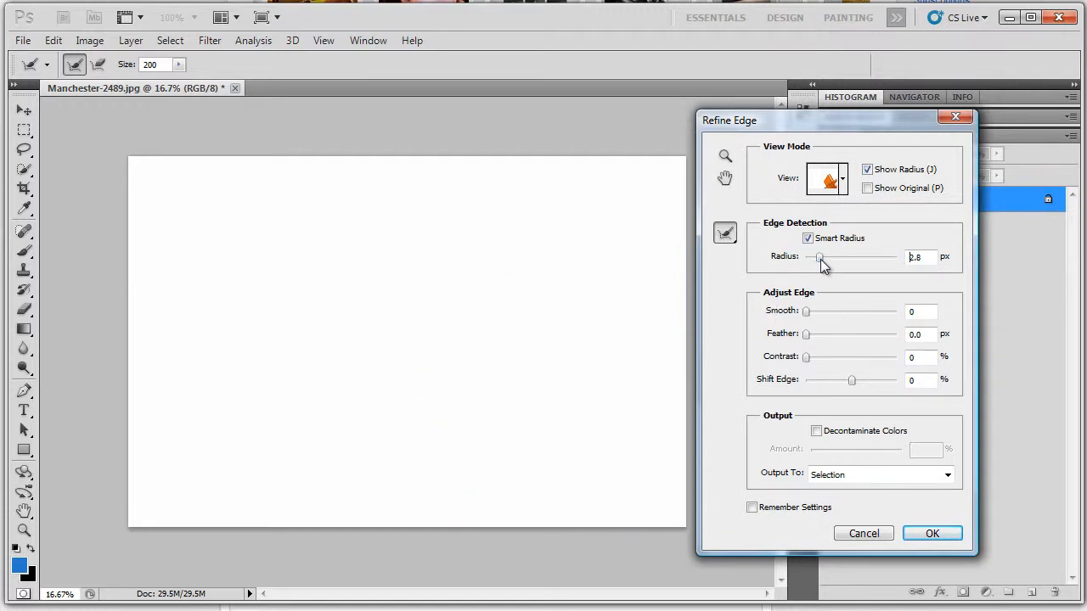
click(844, 184)
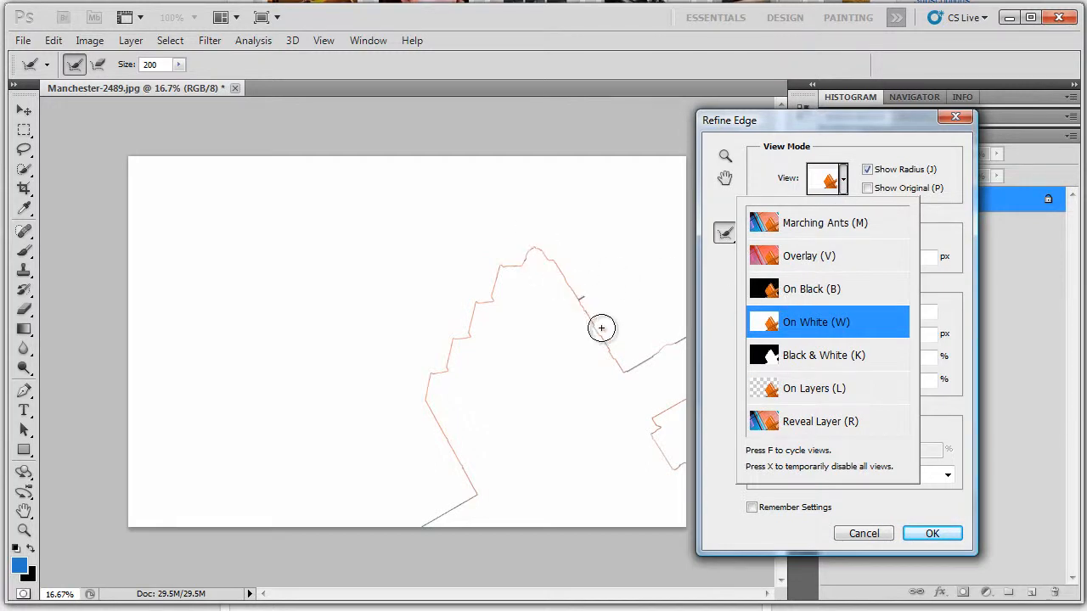
click(866, 170)
click(866, 170)
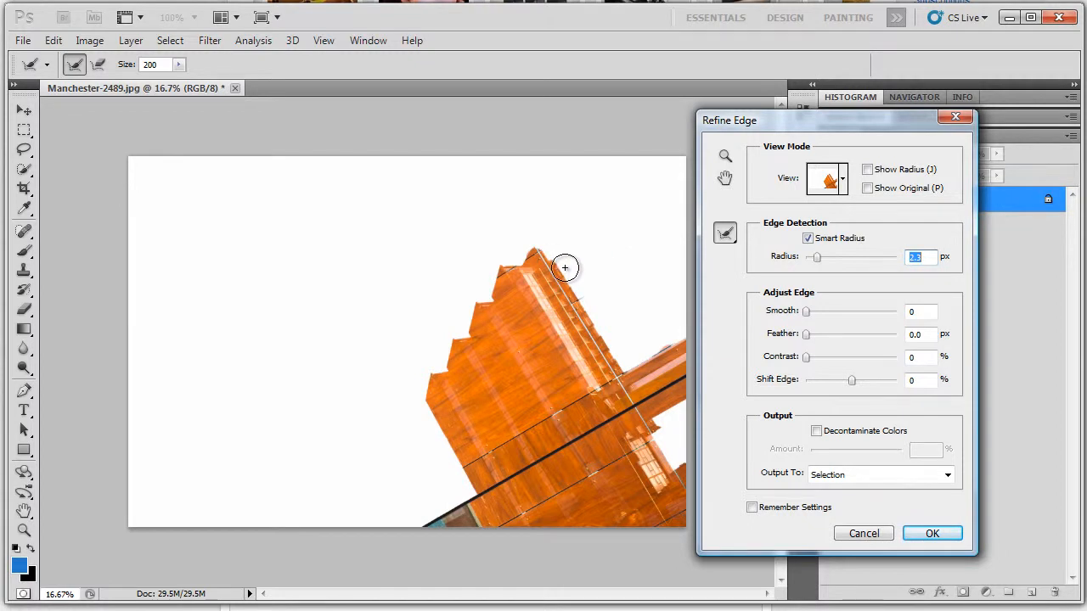
Step: Brush along the building's right-hand edge up to its peak with the Refine Radius Tool
click(724, 234)
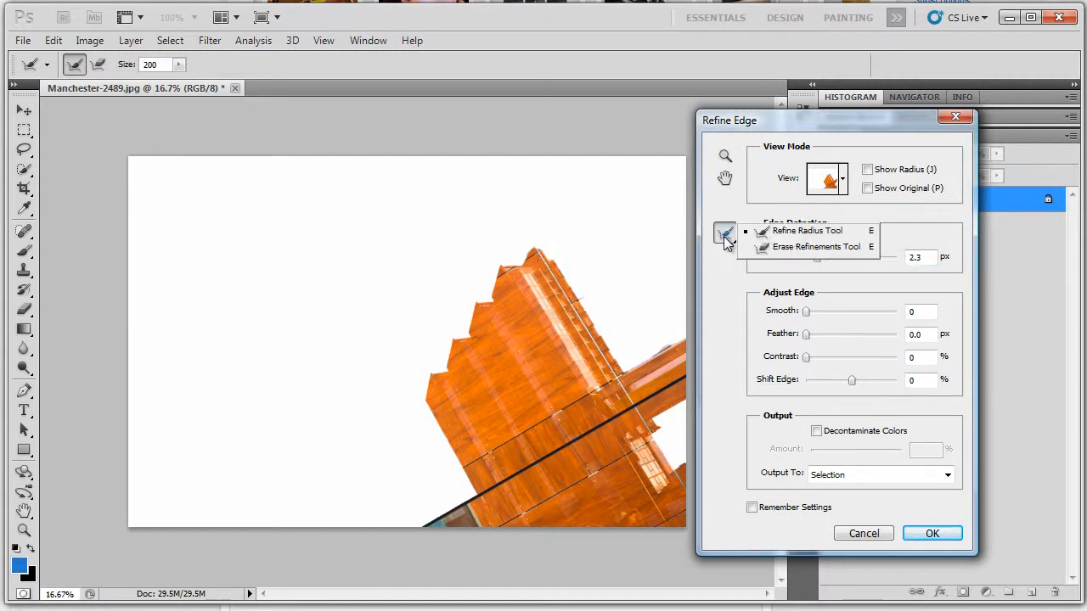
click(785, 237)
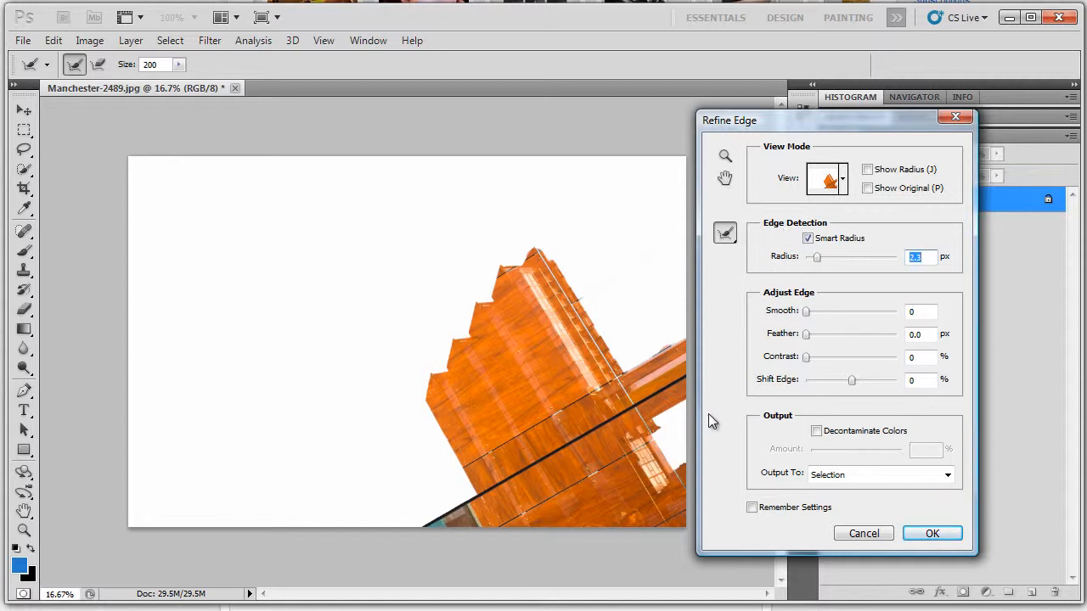
drag(608, 346, 558, 247)
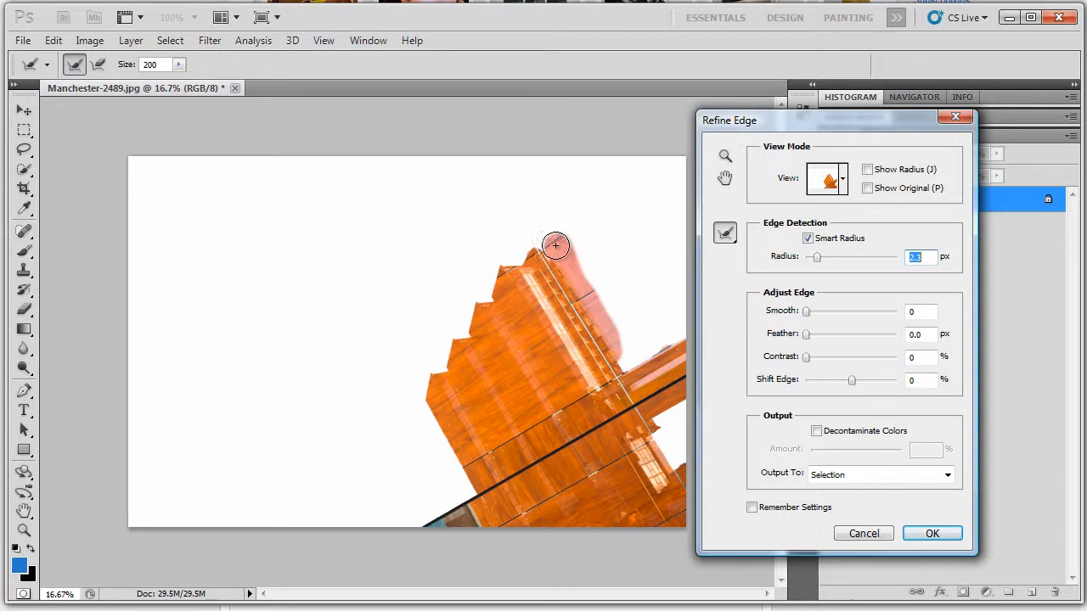
click(535, 244)
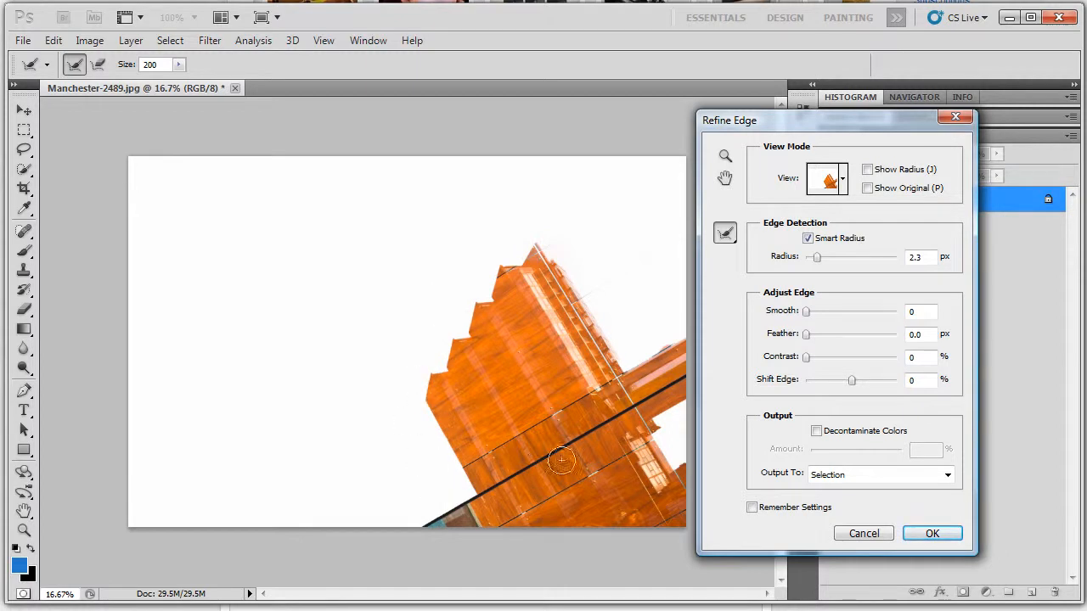
Step: Refine the edge of the orange ledge right of the building and apply the result as a selection
drag(640, 378, 683, 354)
drag(801, 120, 878, 113)
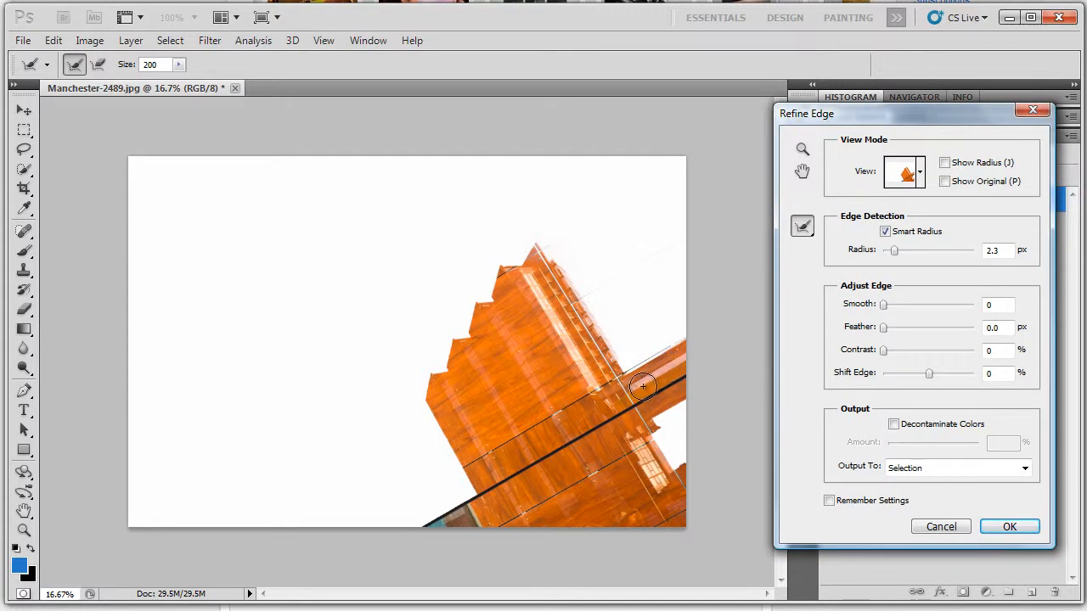
drag(640, 390, 685, 369)
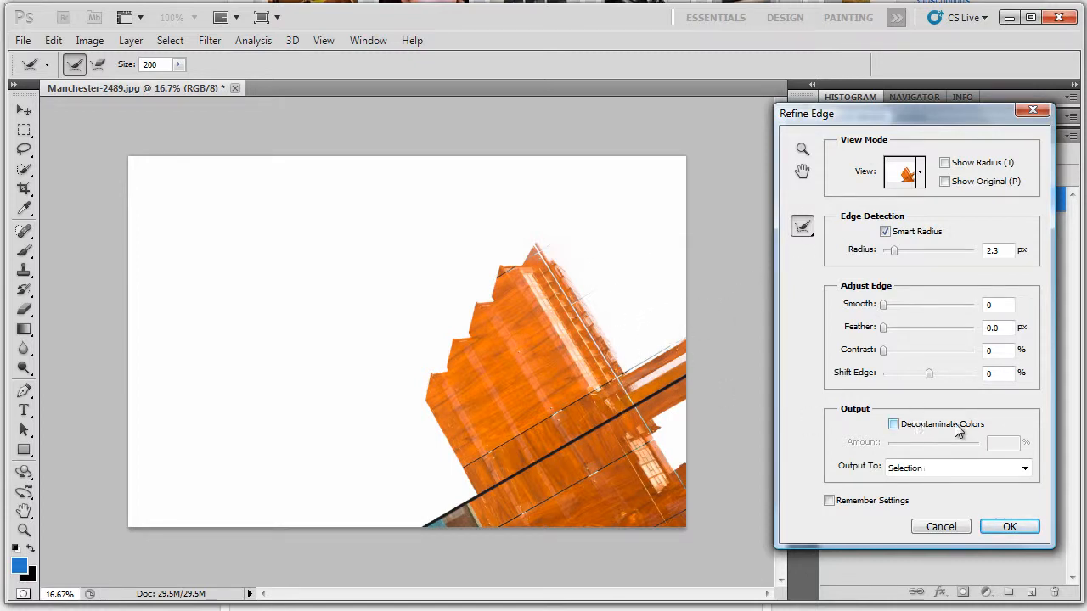
click(1010, 527)
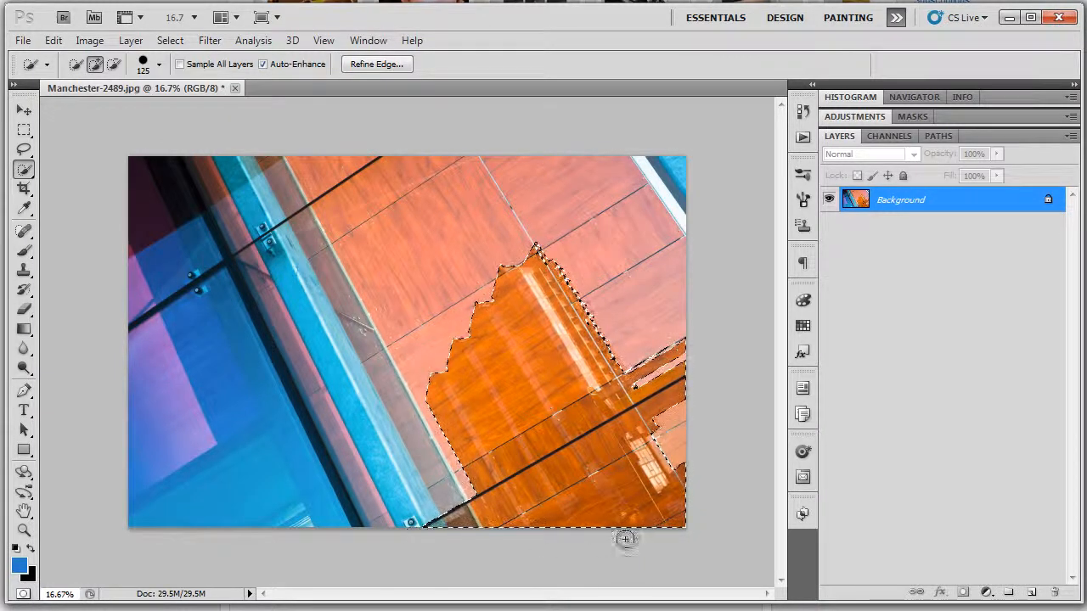
Step: Add a Brightness/Contrast adjustment layer masked by the building selection
click(875, 116)
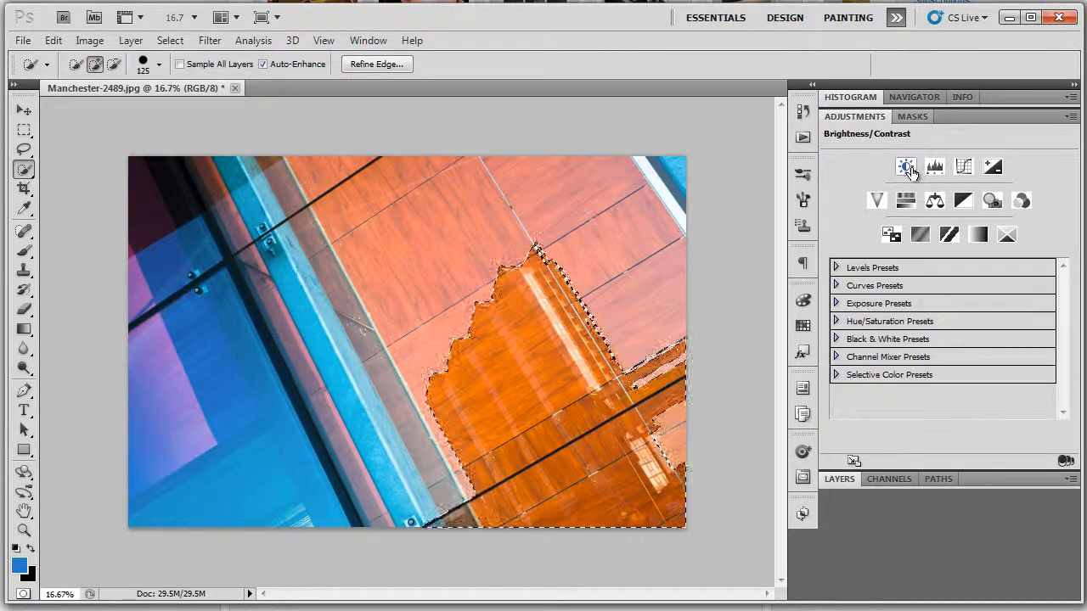
click(907, 167)
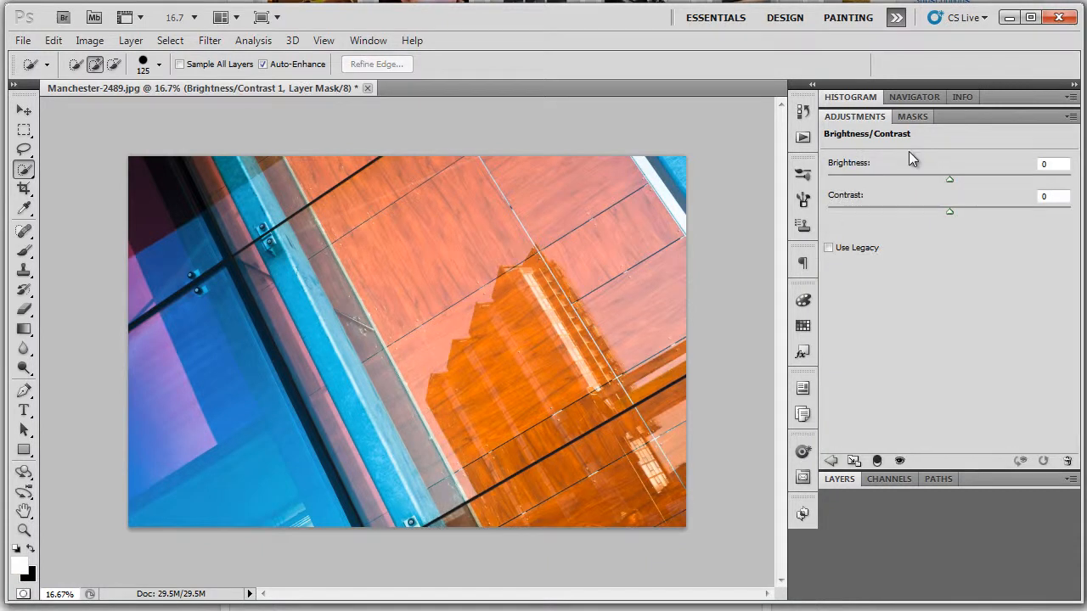
Step: Inspect the adjustment layer's mask on its own, and return to the image and the Brightness/Contrast settings
click(839, 479)
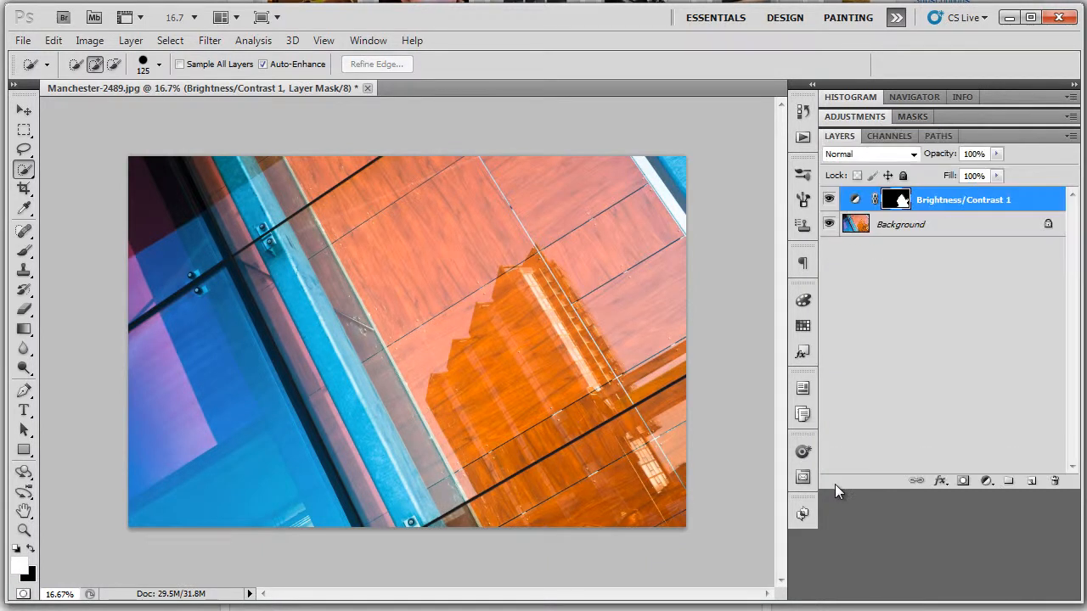
alt+click(900, 201)
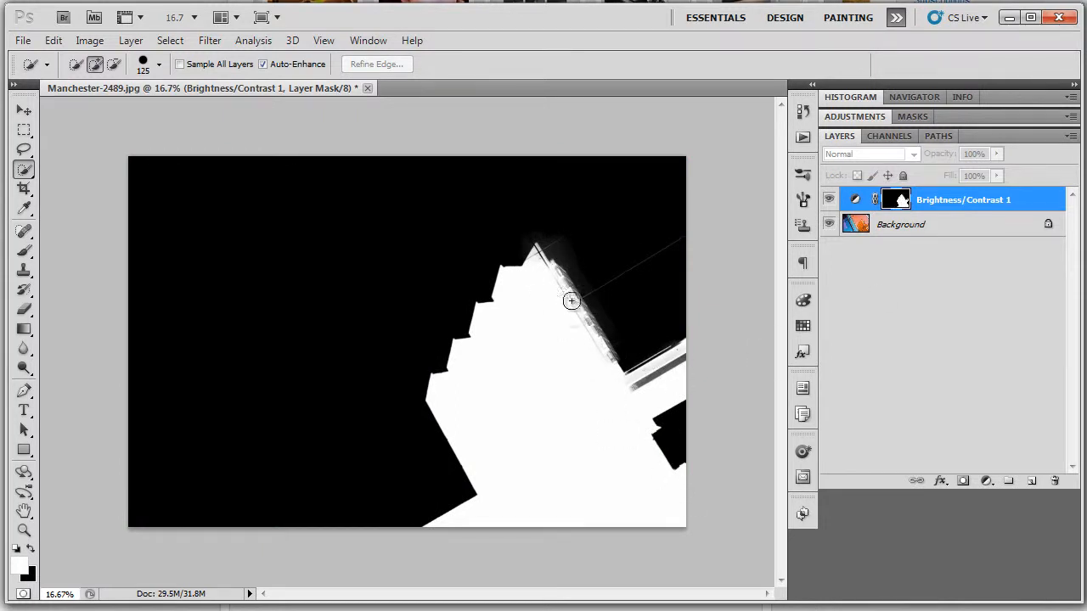
click(829, 201)
click(861, 121)
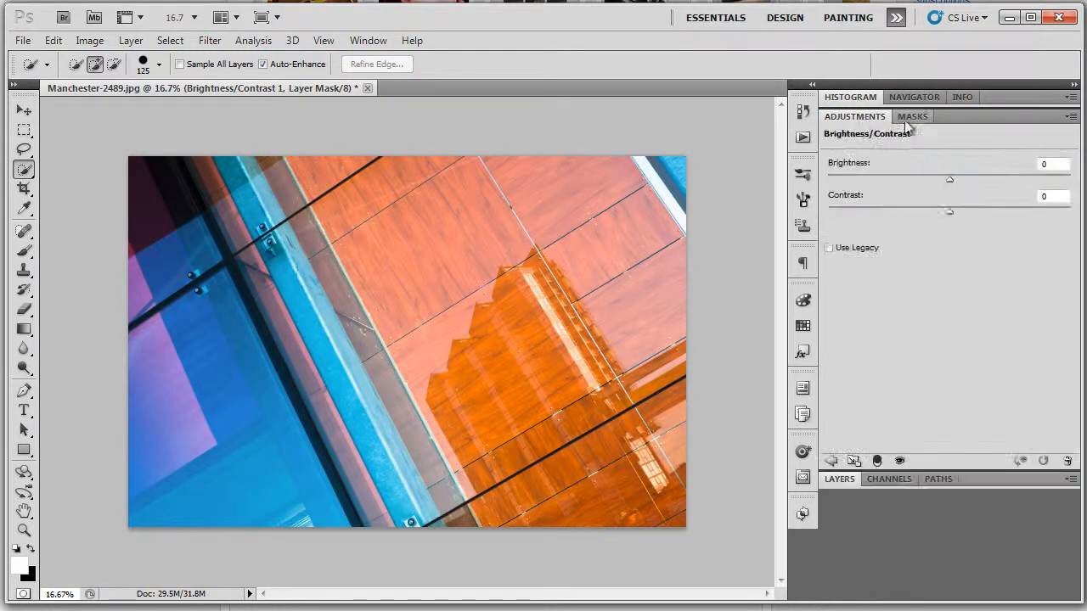
Step: Set the adjustment layer's Brightness to -83 and Contrast to 70 to darken the building reflection and increase its contrast
drag(948, 209, 845, 227)
drag(950, 182, 883, 190)
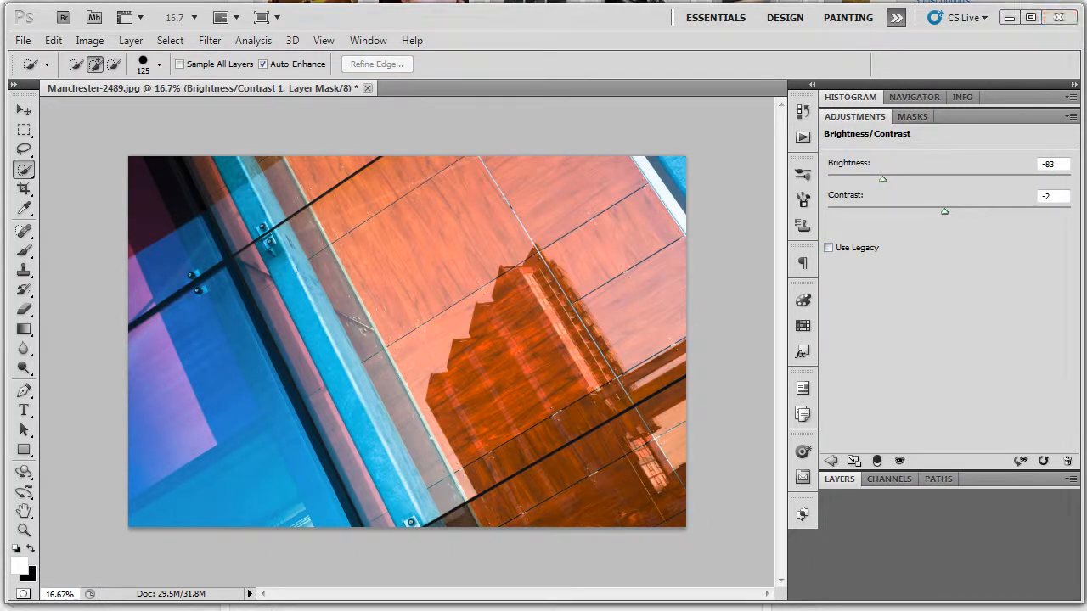
drag(942, 210, 1033, 209)
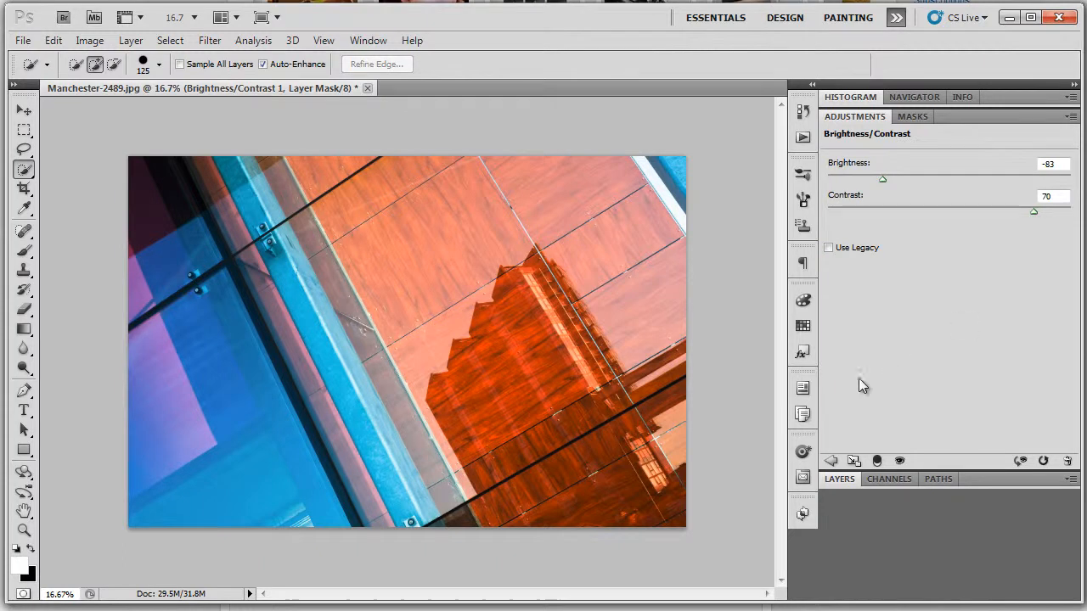
Step: Set the Brightness/Contrast layer's blend mode to Luminosity and compare the image with and without the adjustment
click(840, 480)
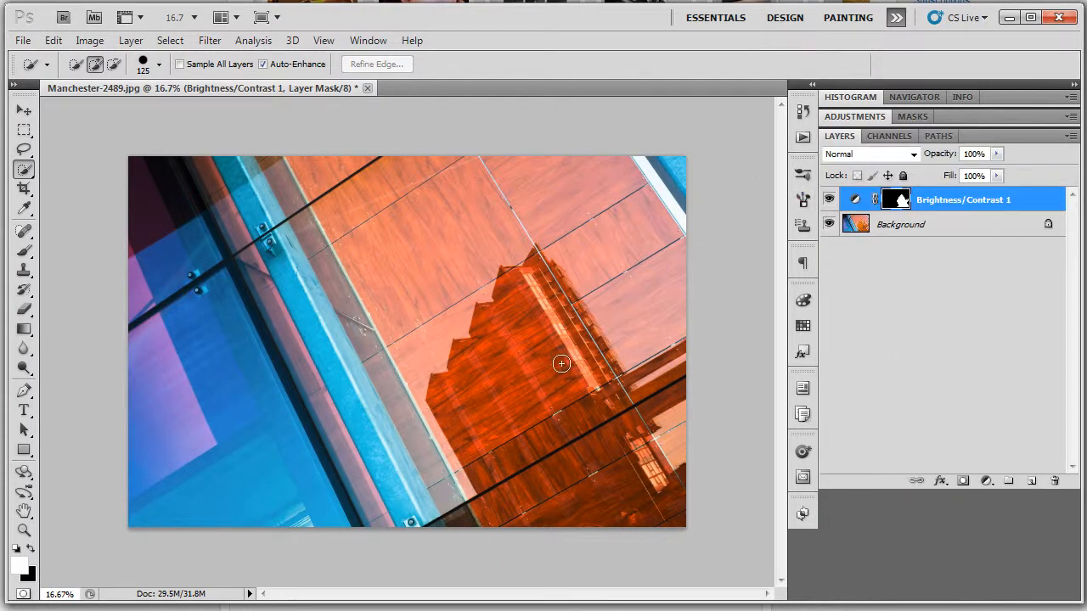
click(914, 153)
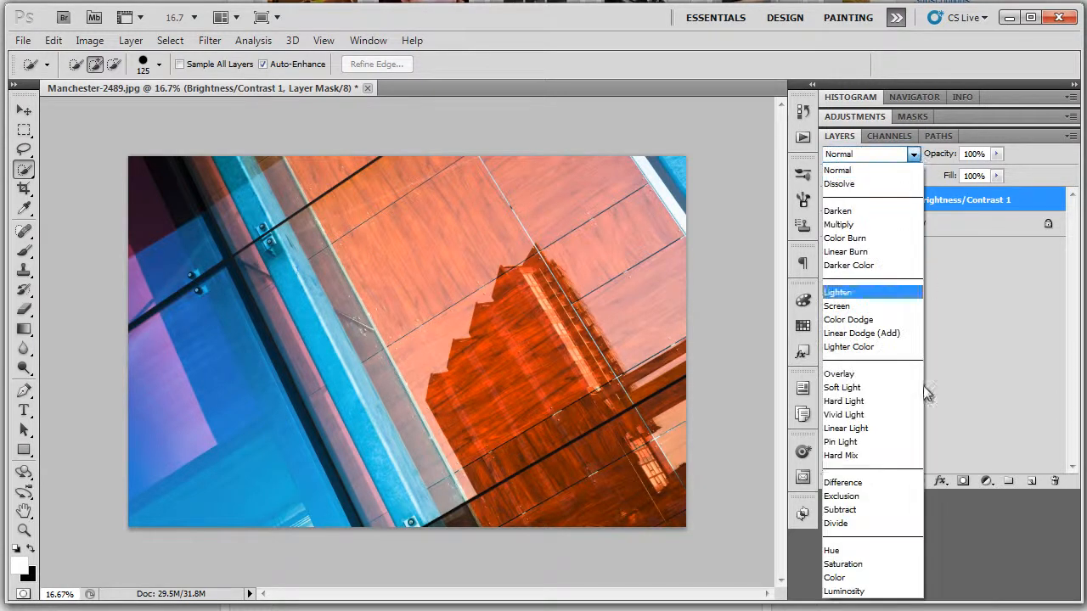
click(879, 591)
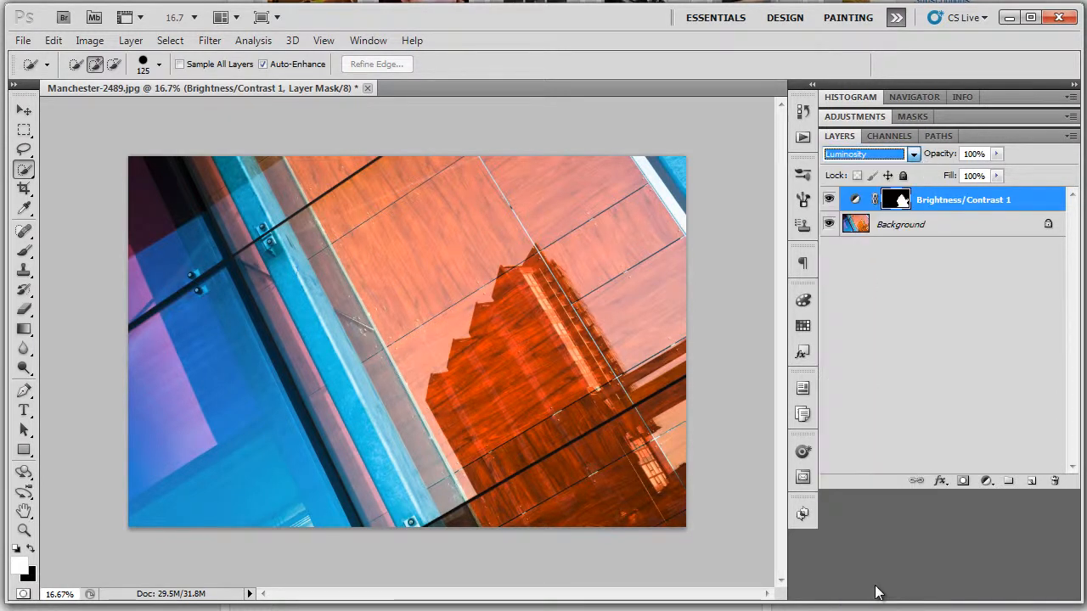
click(832, 200)
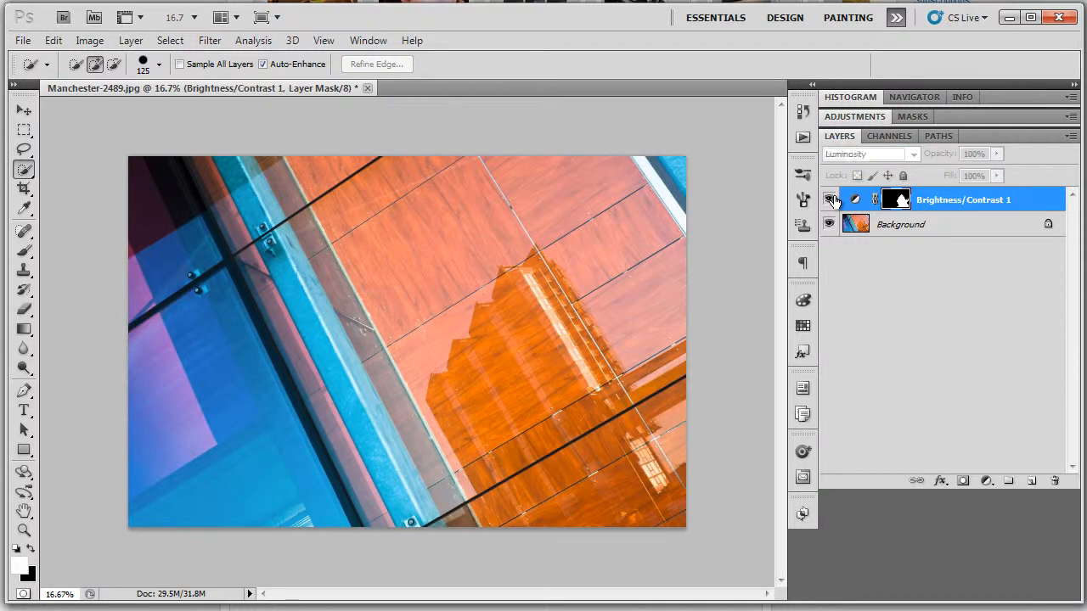
click(832, 200)
click(832, 199)
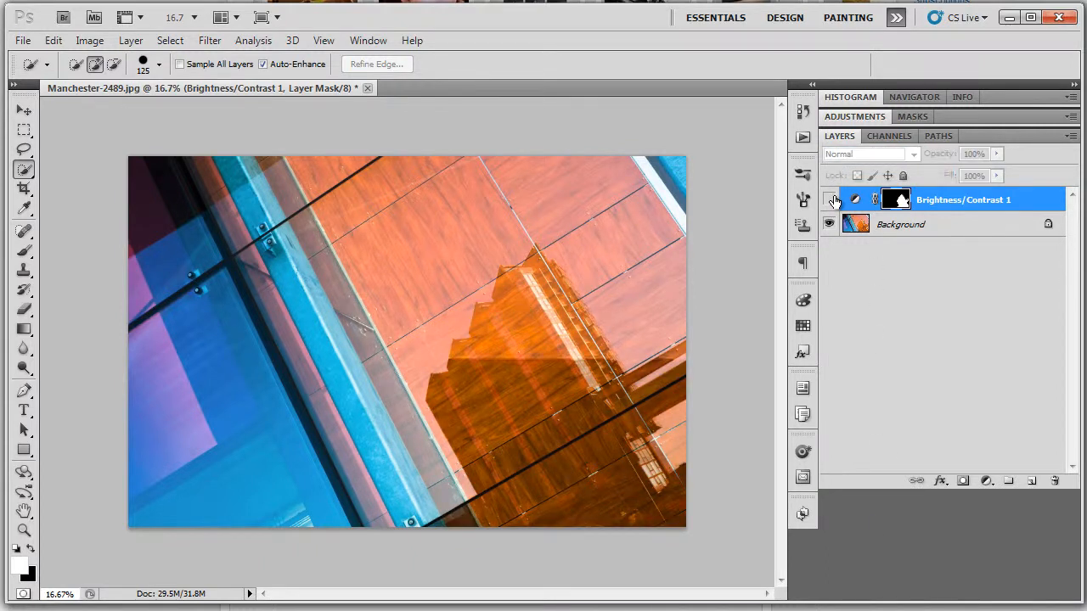
click(831, 200)
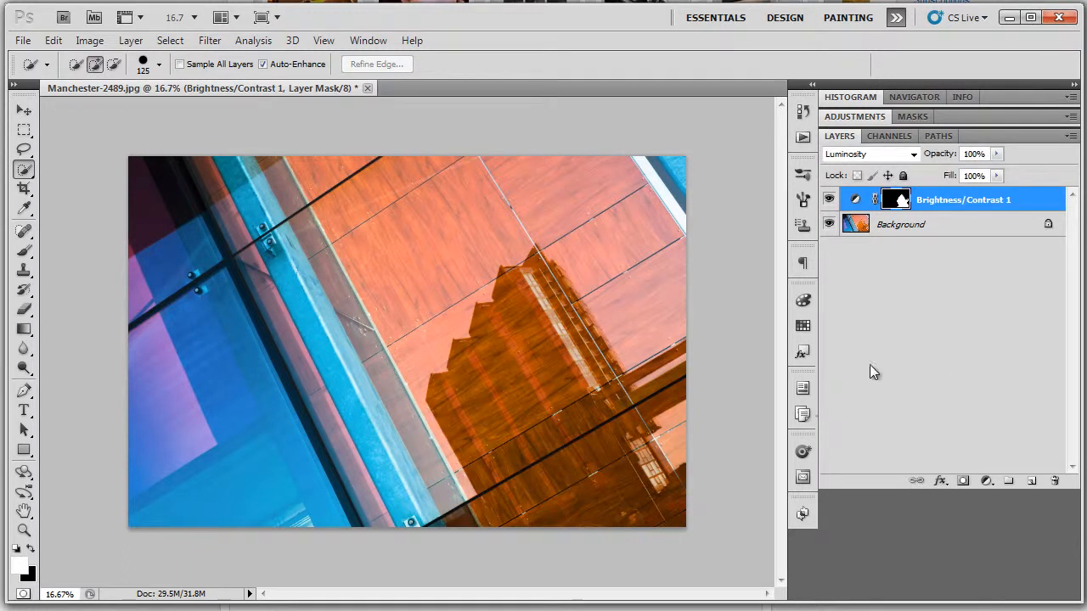
Step: Duplicate the Brightness/Contrast 1 Mask channel and rename the copy New Islington
click(889, 136)
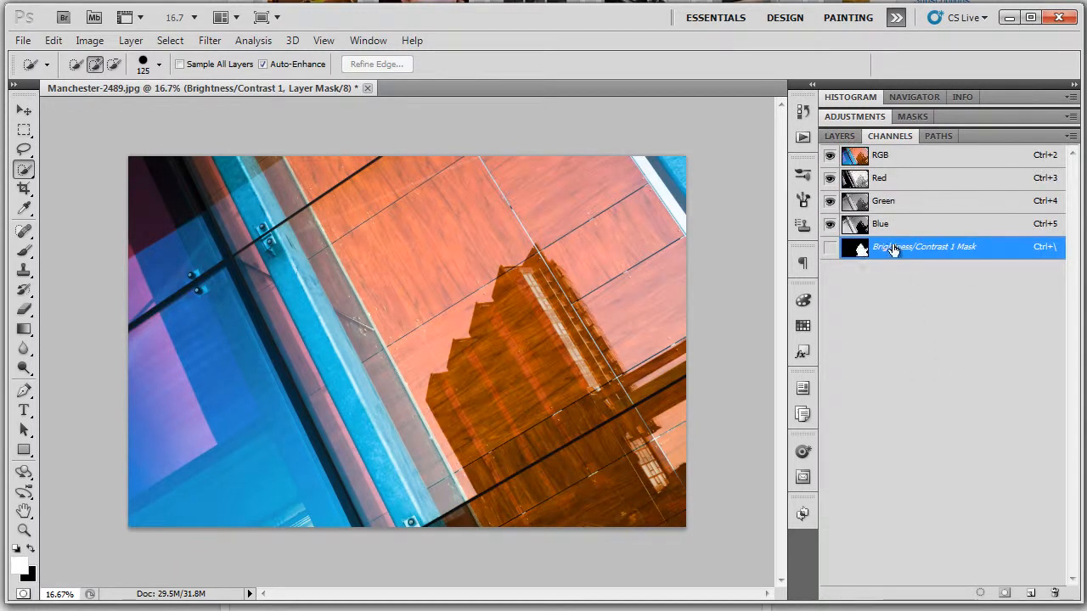
drag(878, 249, 1029, 591)
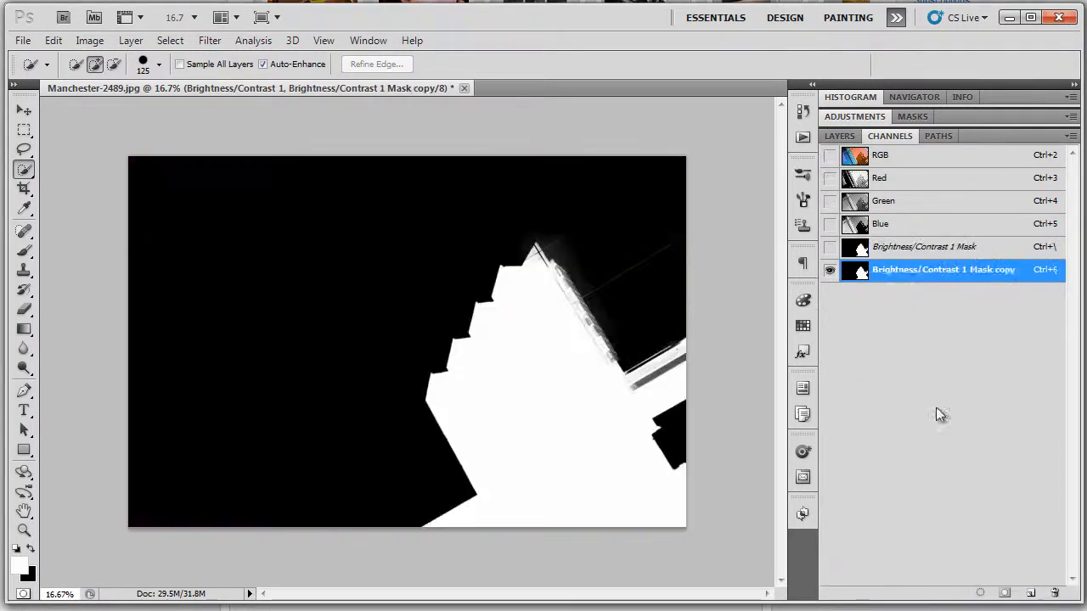
double_click(887, 273)
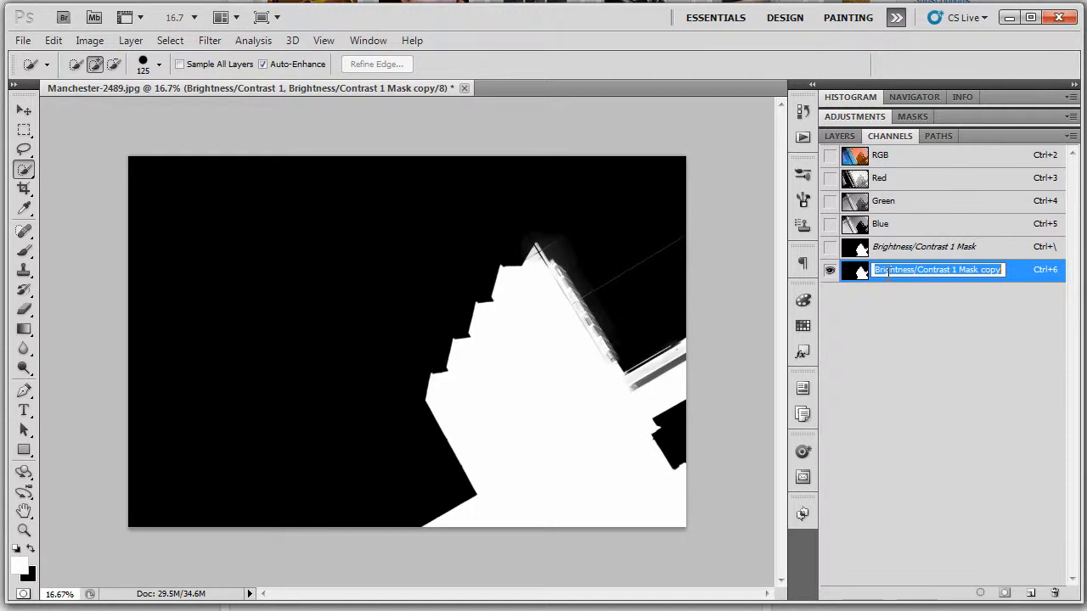
text(Ne)
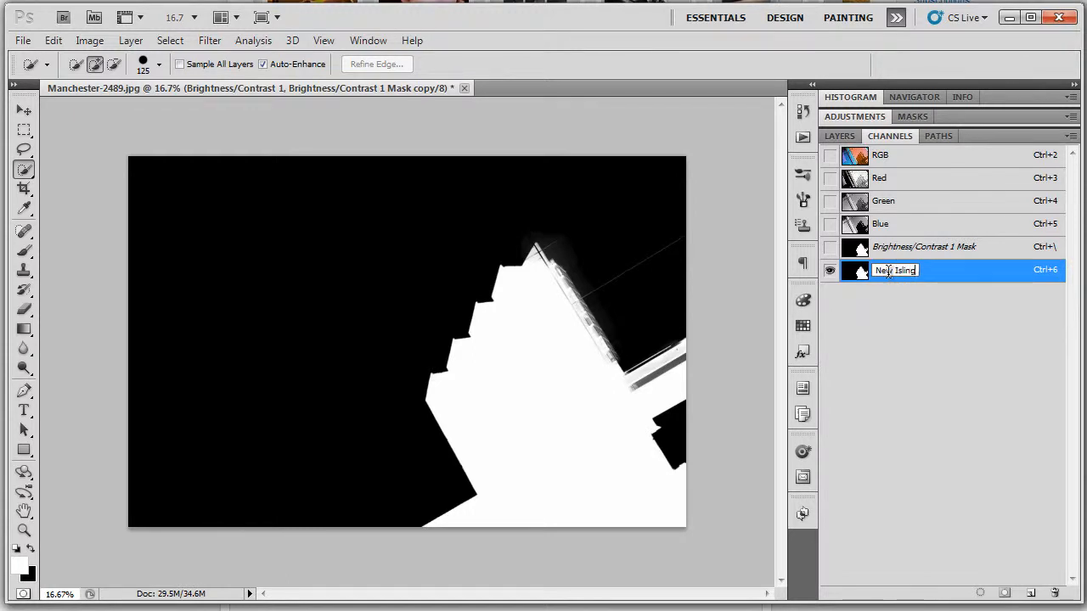
text(w Islington)
key(Return)
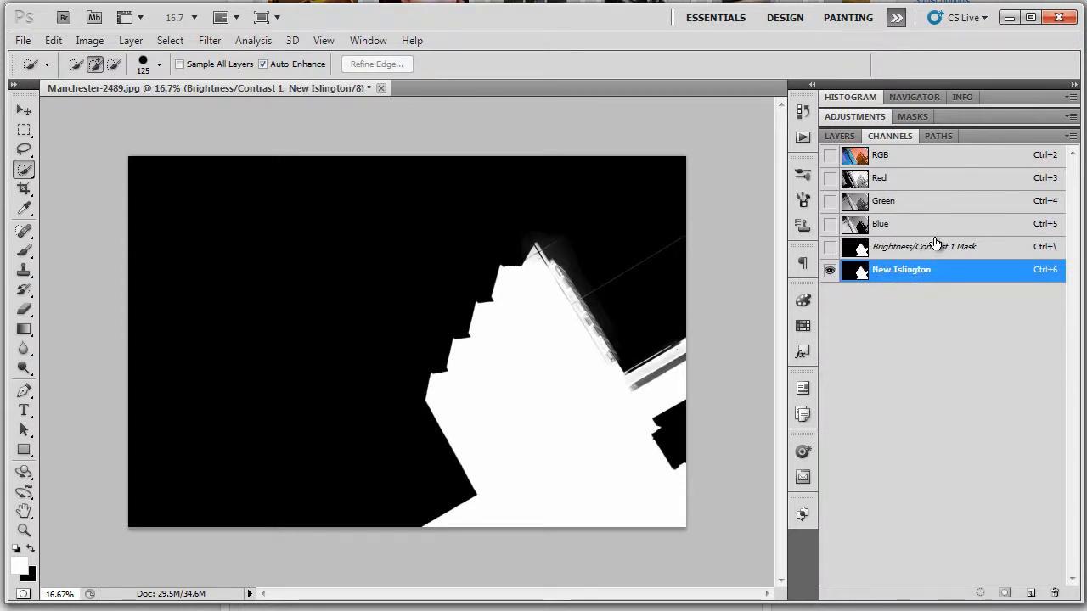
Step: Return to the RGB composite and merge the Brightness/Contrast adjustment layer down into the Background
click(917, 154)
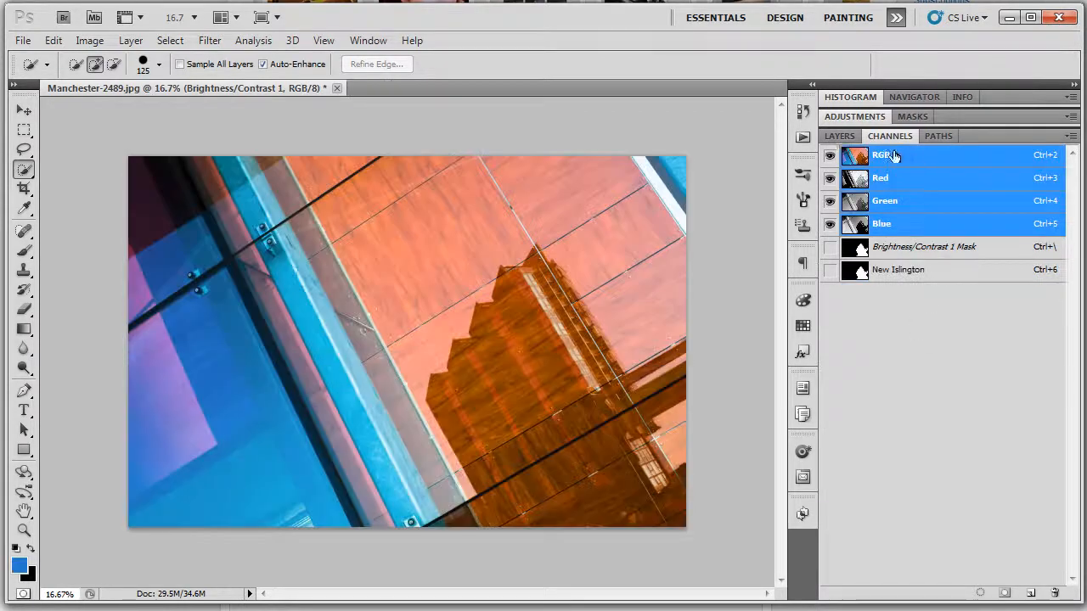
click(840, 138)
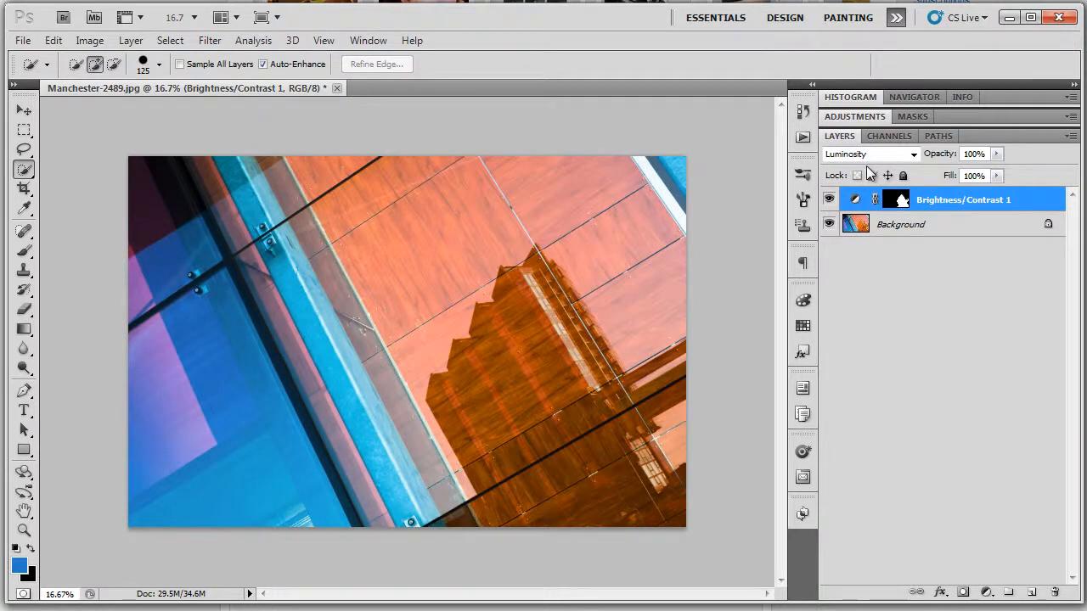
key(ctrl+e)
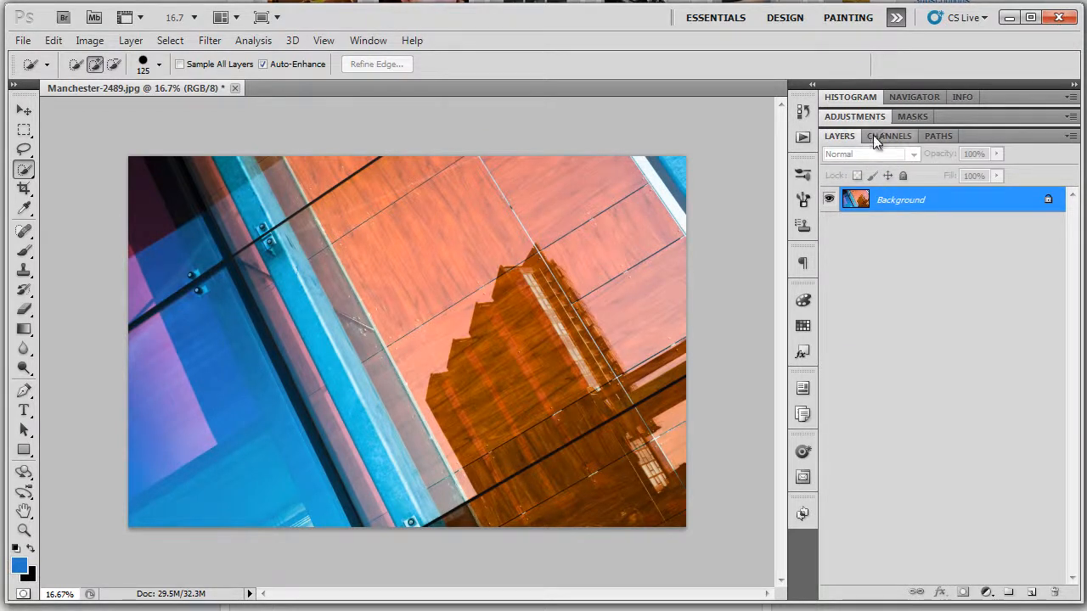
Step: Load the New Islington channel as a selection while keeping the RGB composite in view, and deselect it
click(875, 138)
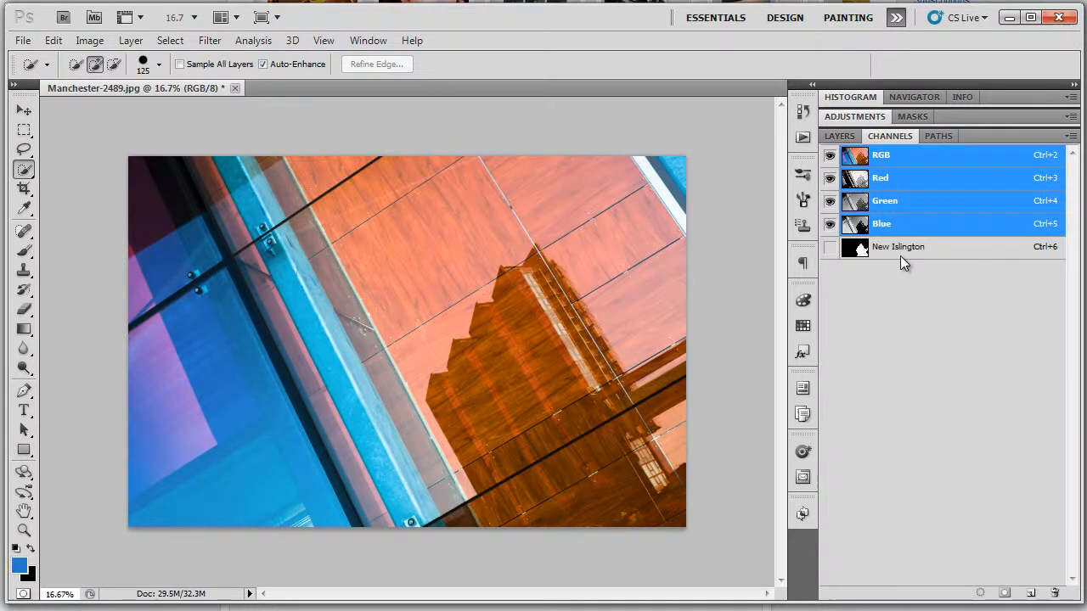
ctrl+click(855, 255)
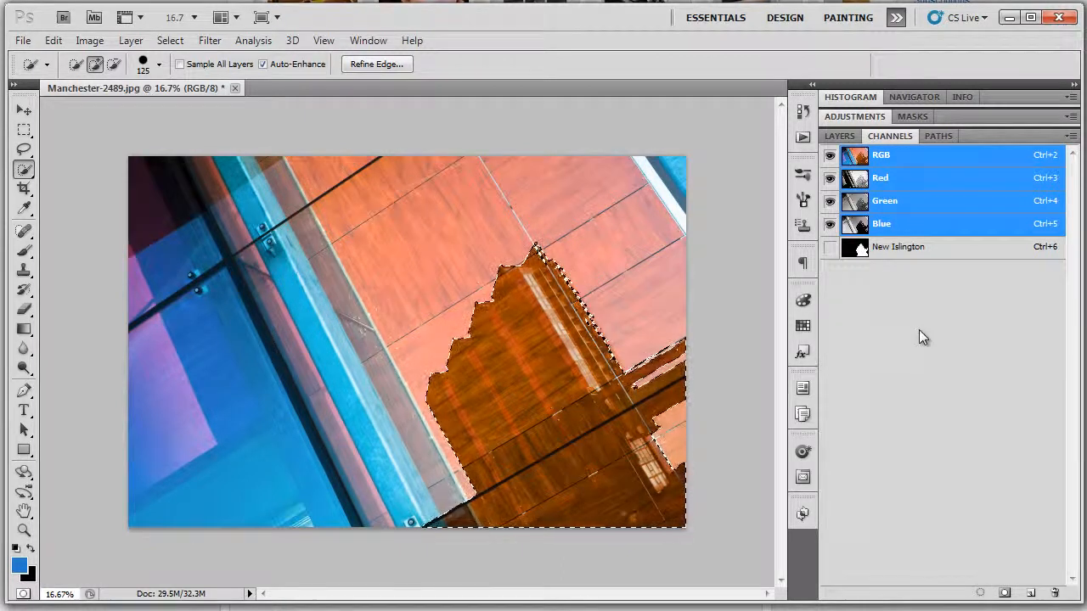
key(ctrl+d)
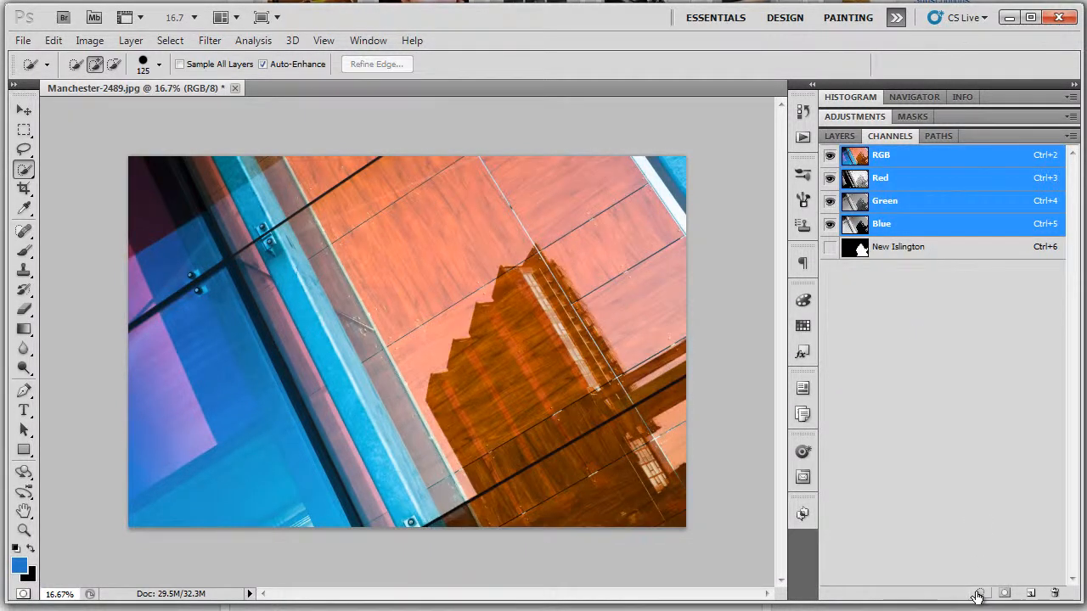
Step: View the New Islington channel on its own, load it as a selection and return to the RGB composite
click(932, 253)
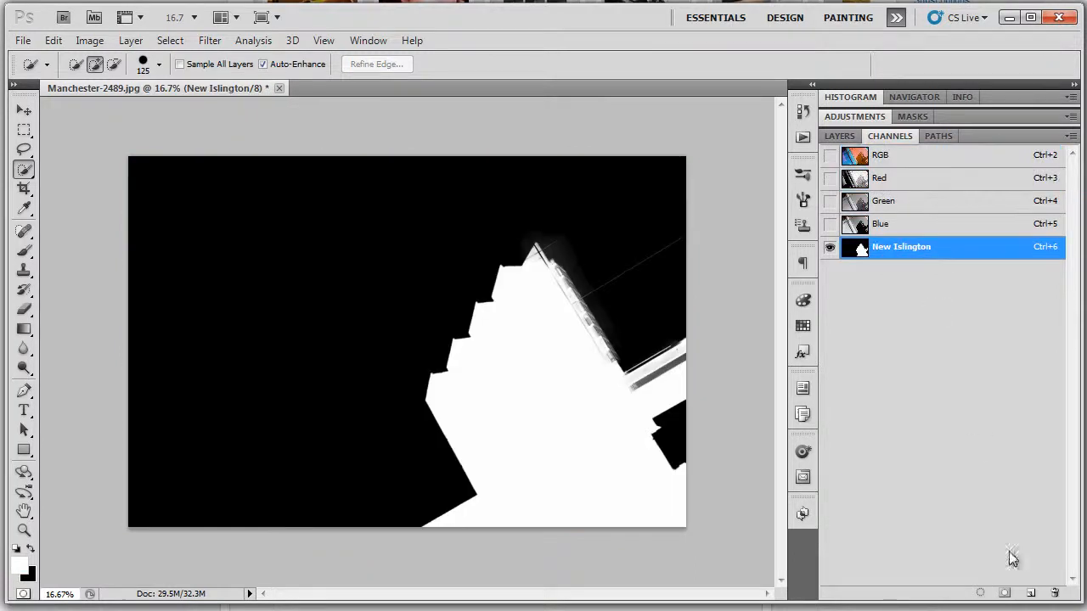
click(980, 593)
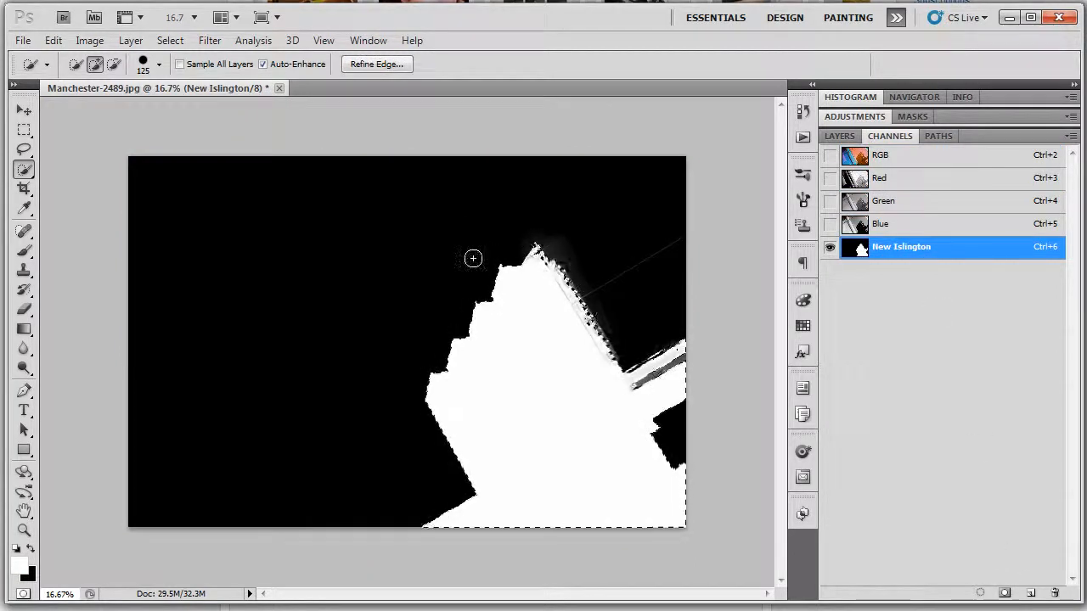
click(926, 157)
click(849, 137)
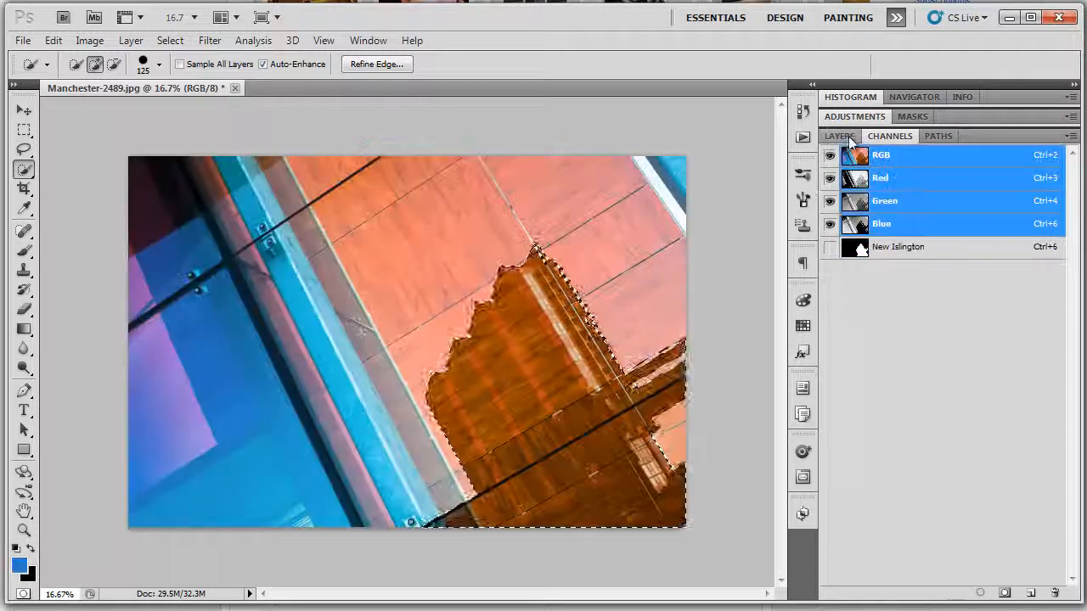